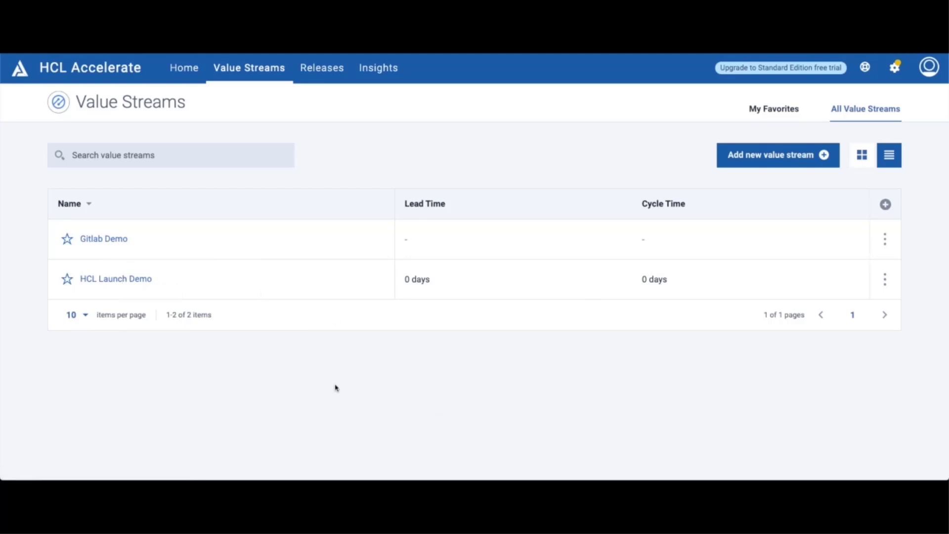
# Step: Review the API-driven options for using an existing application in the Gitlab Demo pipeline, and leave without adding an app
pyautogui.click(110, 247)
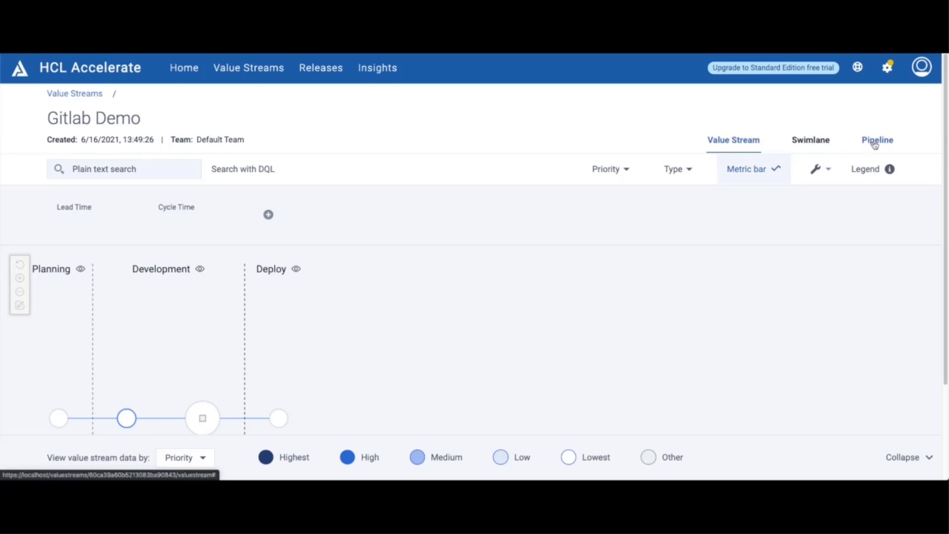
pyautogui.click(875, 143)
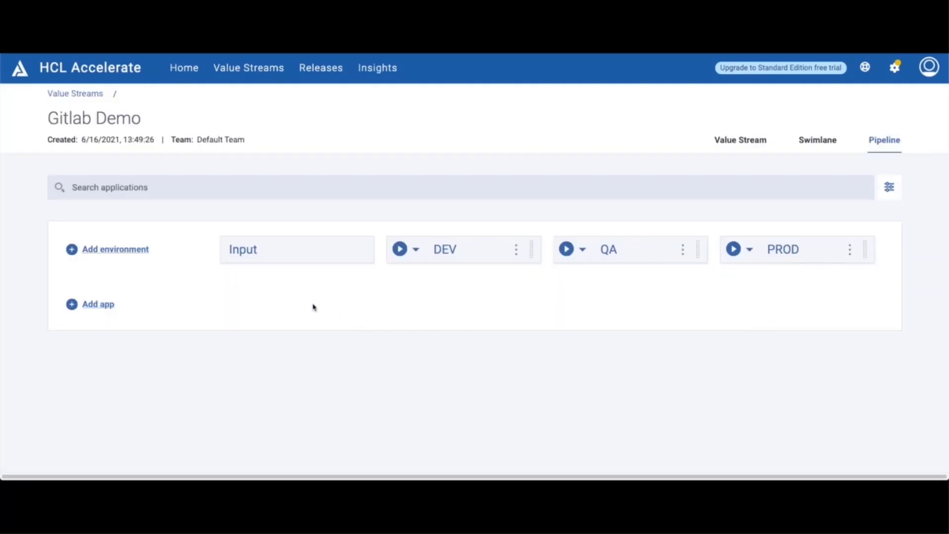
pyautogui.click(102, 309)
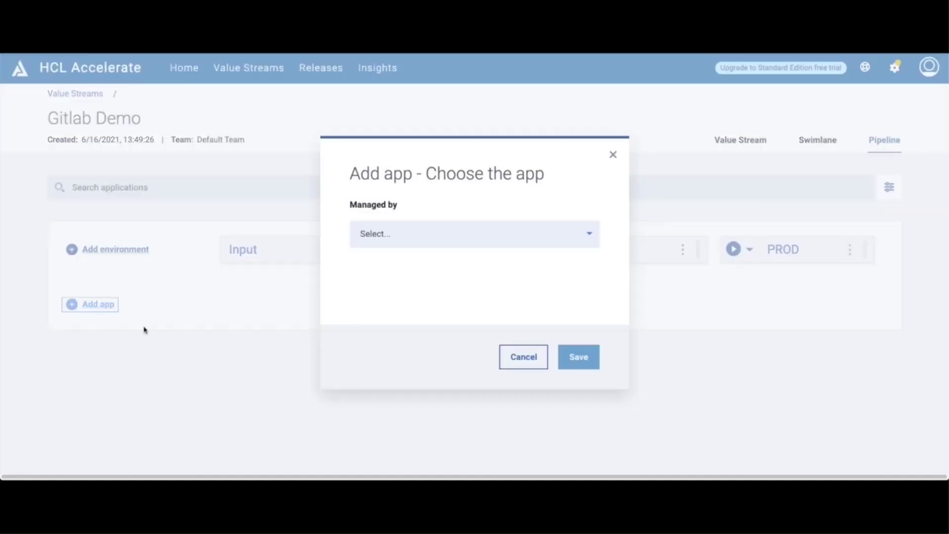
pyautogui.click(420, 232)
pyautogui.scroll(-1, 479, 260)
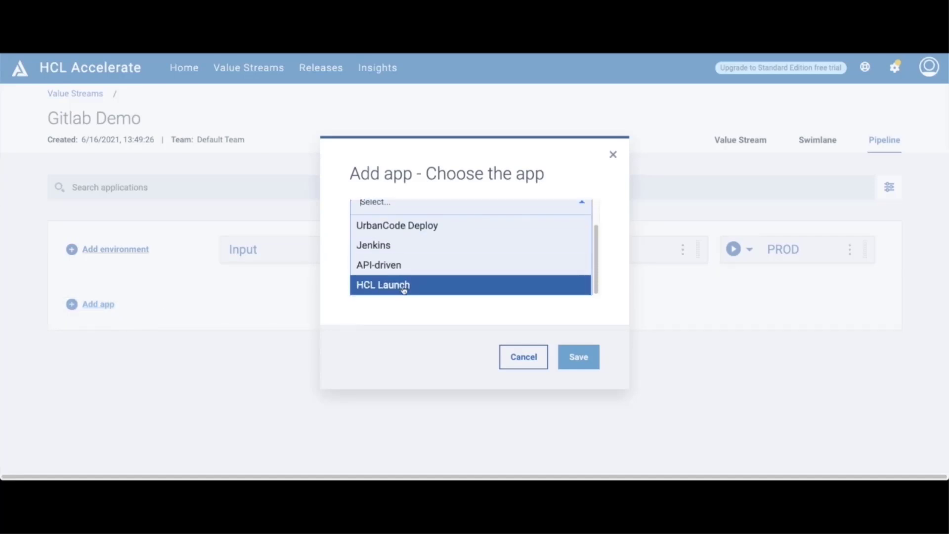
pyautogui.click(404, 266)
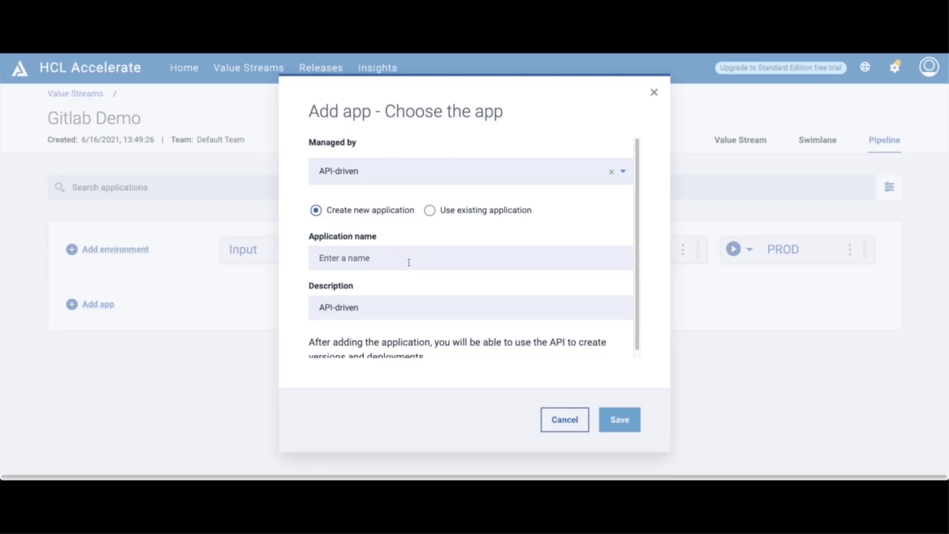
pyautogui.click(430, 211)
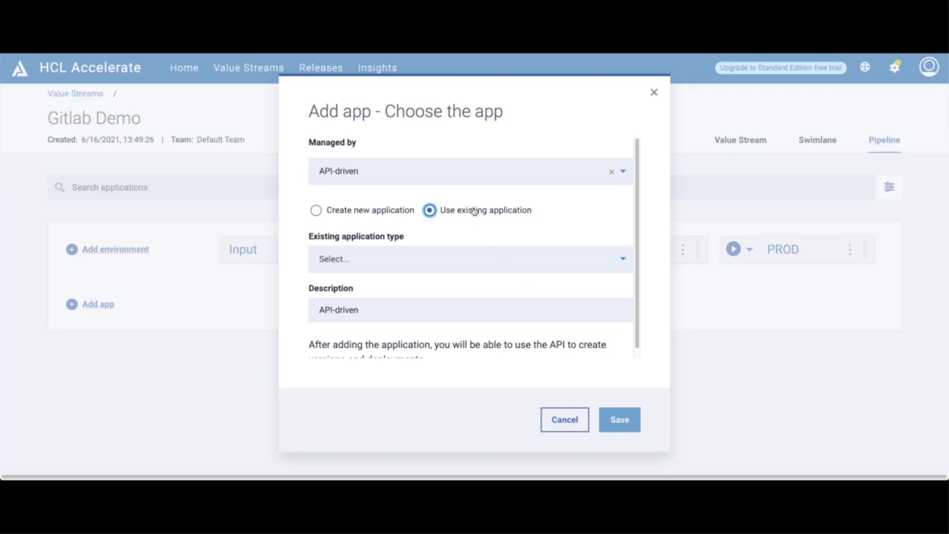
pyautogui.click(441, 264)
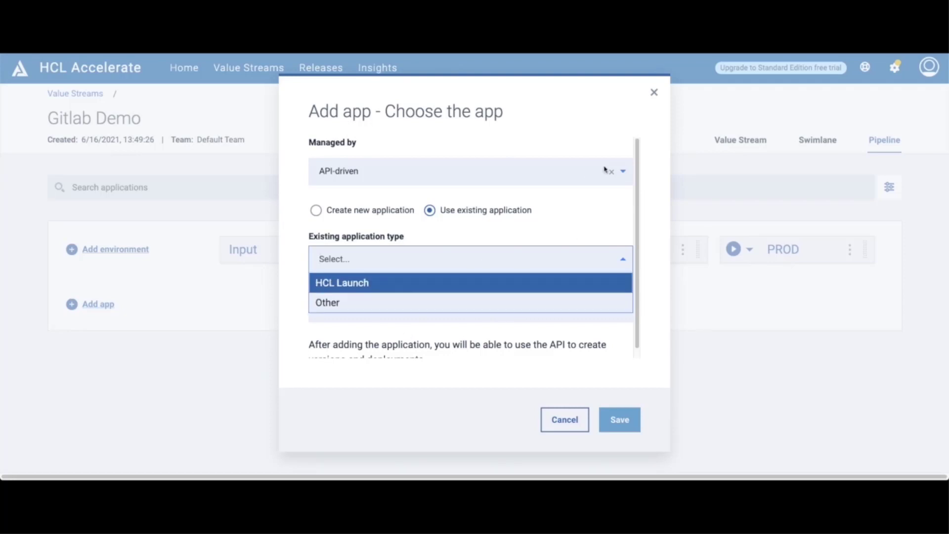
pyautogui.click(623, 173)
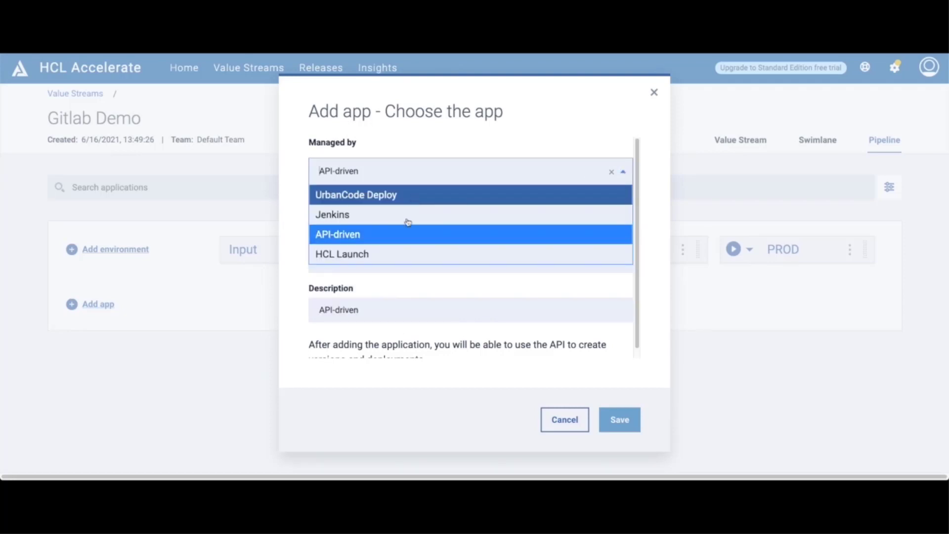
pyautogui.click(654, 93)
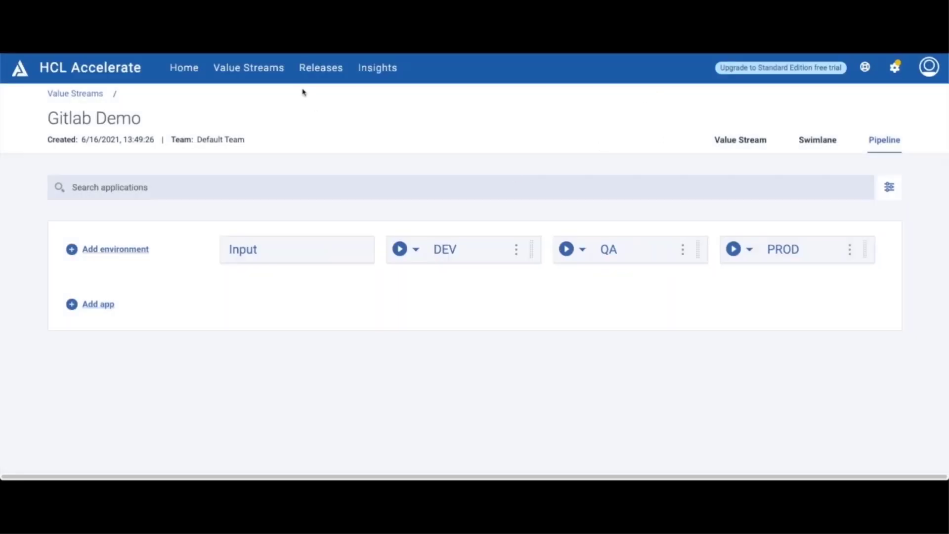
# Step: Open the pipeline of the HCL Launch Demo value stream
pyautogui.click(249, 67)
pyautogui.click(117, 279)
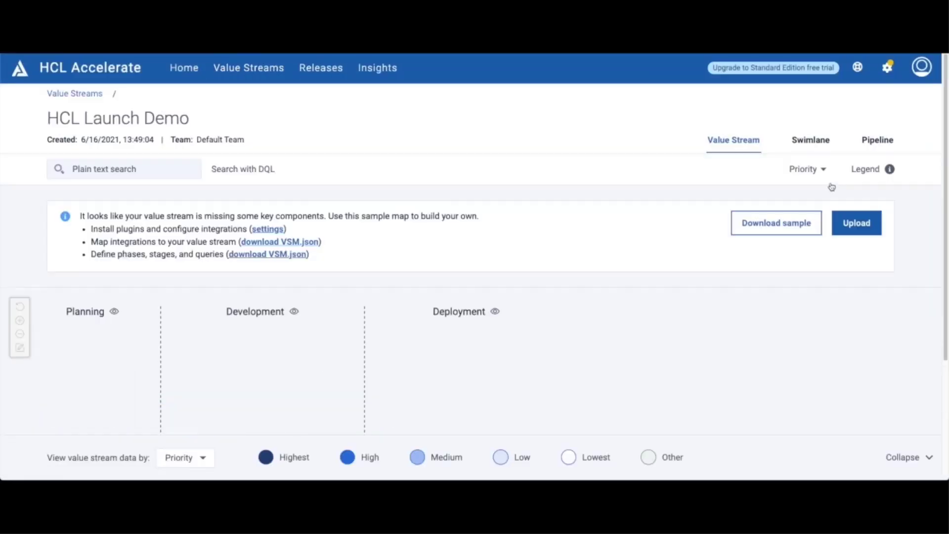
pyautogui.click(876, 149)
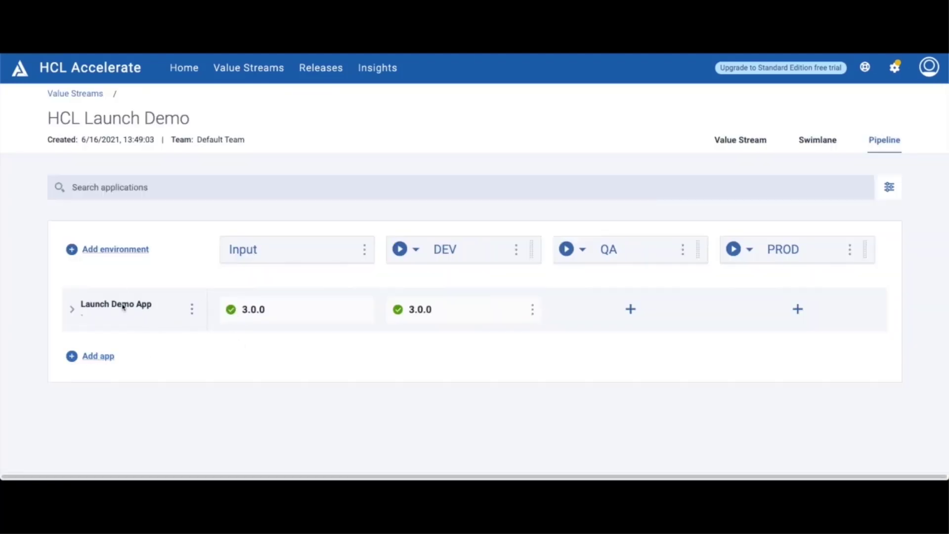
# Step: Look at which HCL Launch-managed applications can be added to the pipeline, and cancel without adding one
pyautogui.click(94, 357)
pyautogui.click(448, 236)
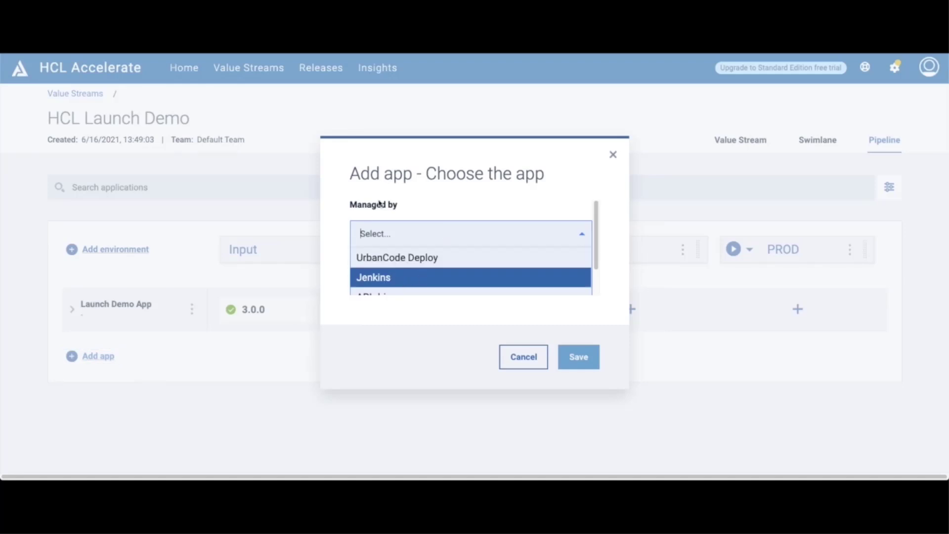
pyautogui.scroll(-1, 408, 270)
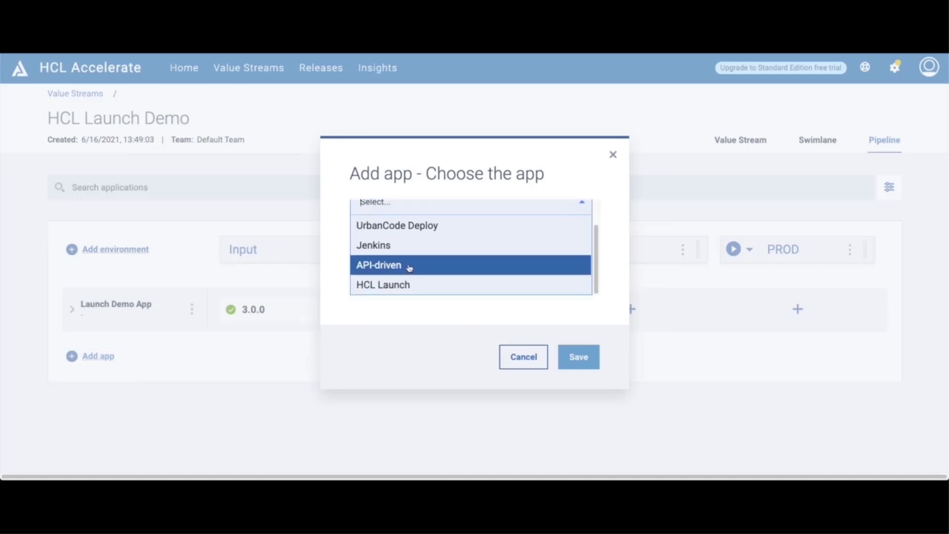
pyautogui.click(398, 285)
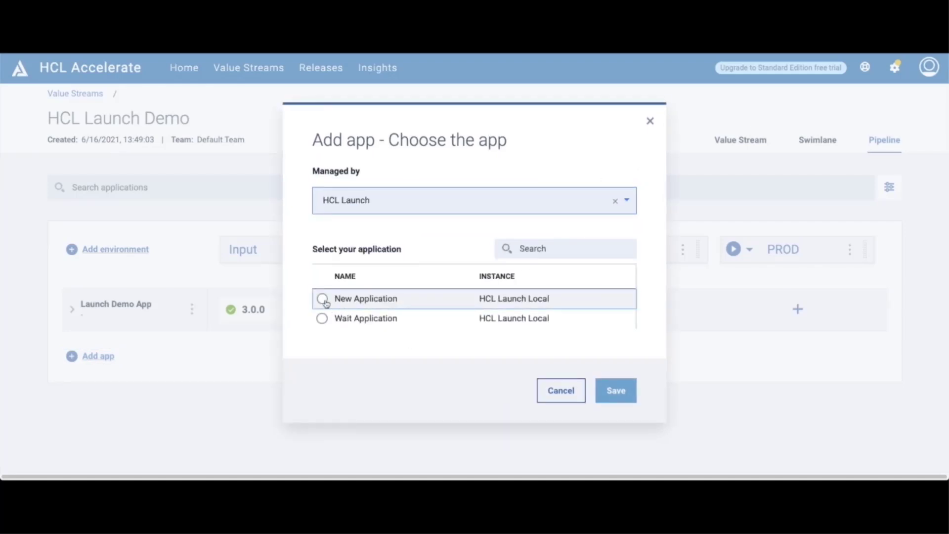
pyautogui.click(561, 390)
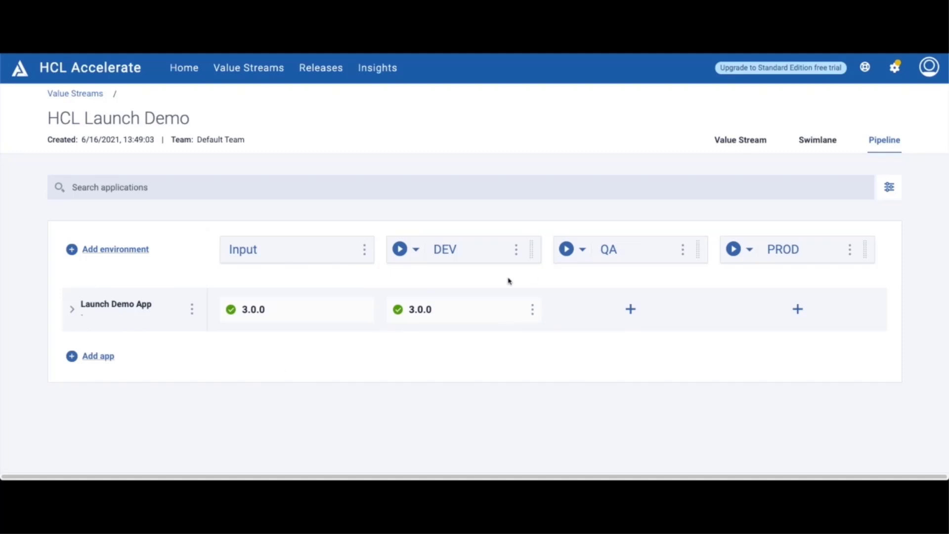
# Step: Map the Launch Demo App's QA environment to the pipeline's QA stage using the Deploy process
pyautogui.click(631, 311)
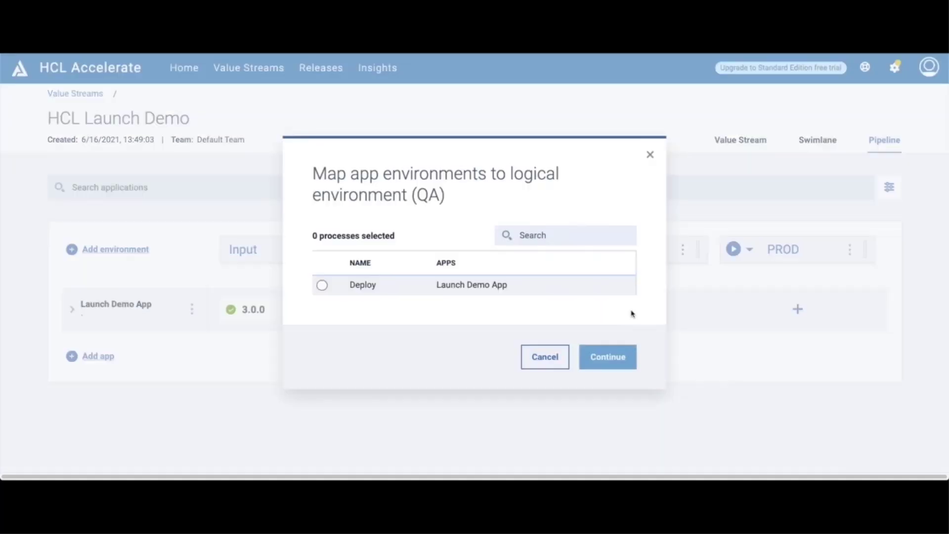
pyautogui.click(324, 285)
pyautogui.click(608, 356)
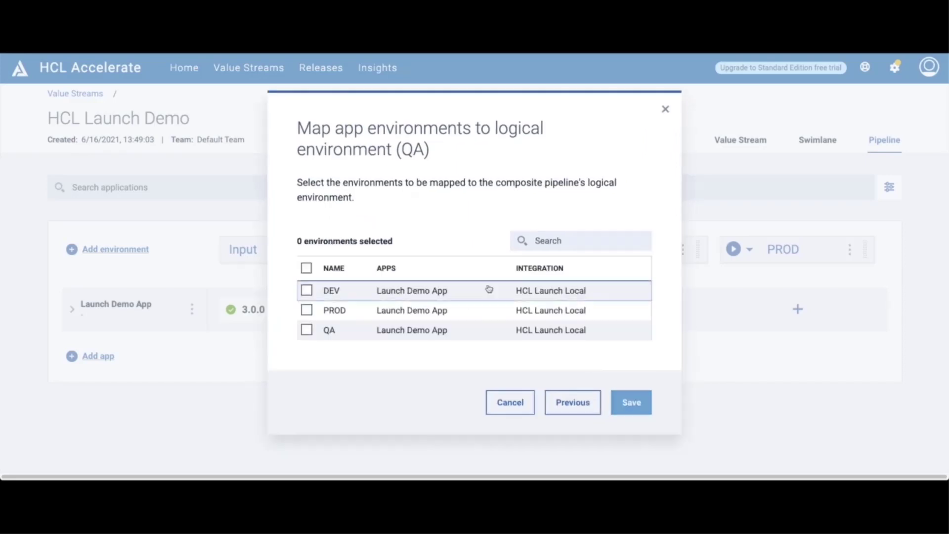
pyautogui.click(306, 330)
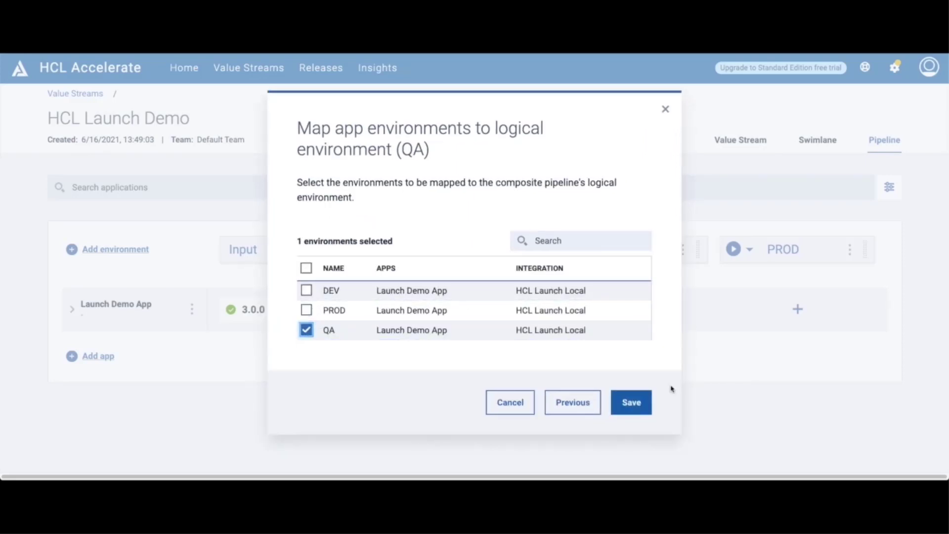
pyautogui.click(632, 408)
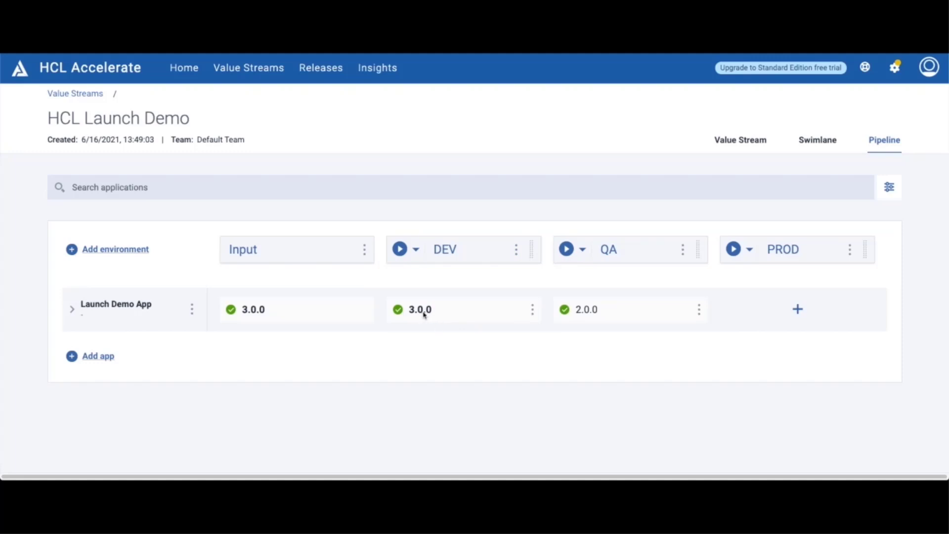
# Step: View the DEV deployment template and examine the settings of its Launch Demo App | DEV task without changing them
pyautogui.click(515, 250)
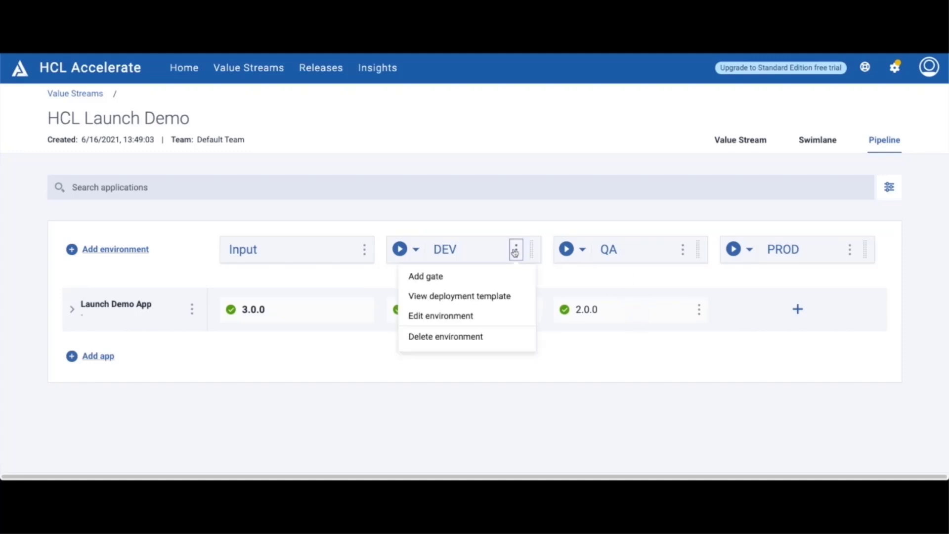
pyautogui.click(485, 303)
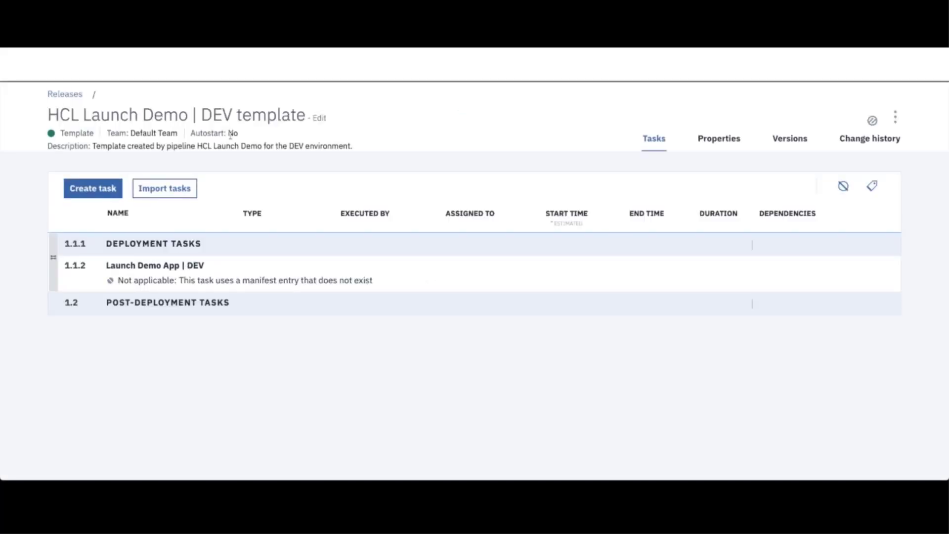
pyautogui.click(209, 268)
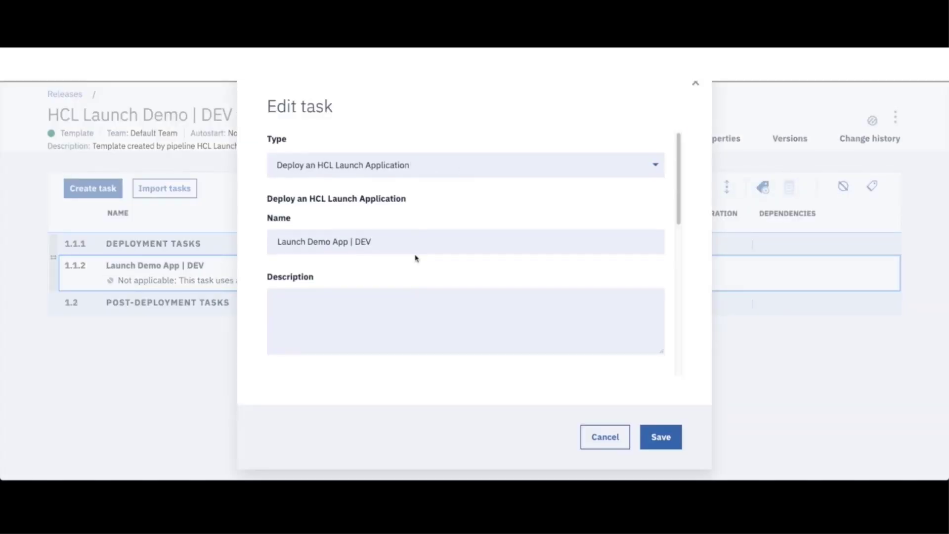
pyautogui.scroll(-1, 360, 230)
pyautogui.scroll(-3, 375, 202)
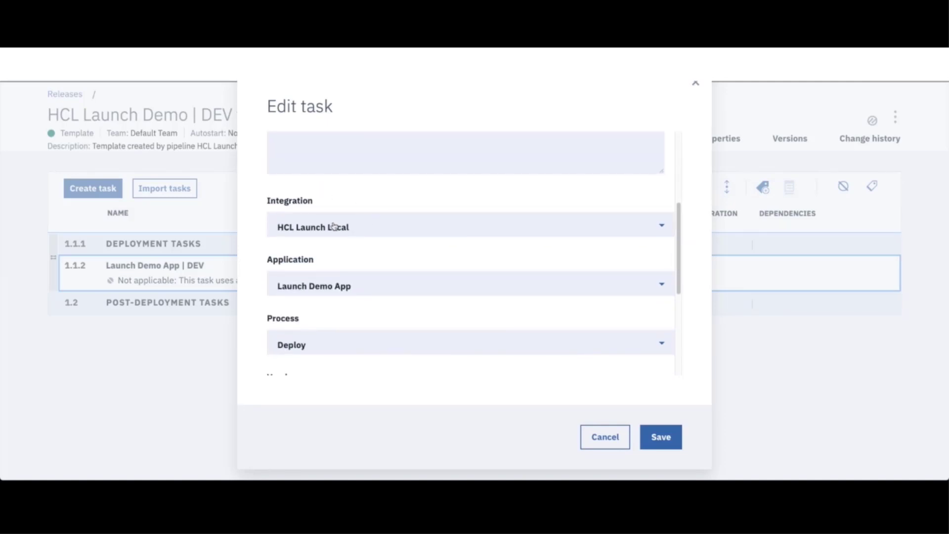
pyautogui.scroll(-1, 348, 213)
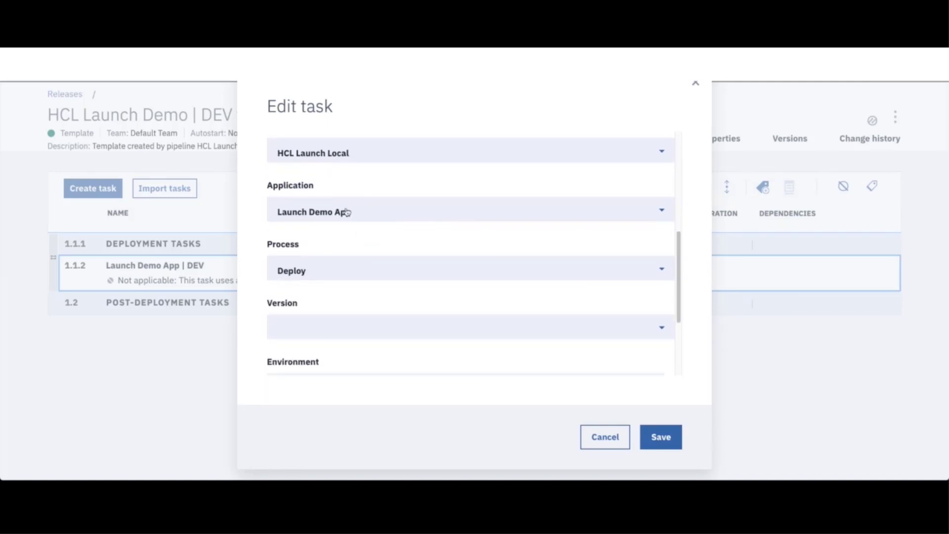
pyautogui.click(606, 438)
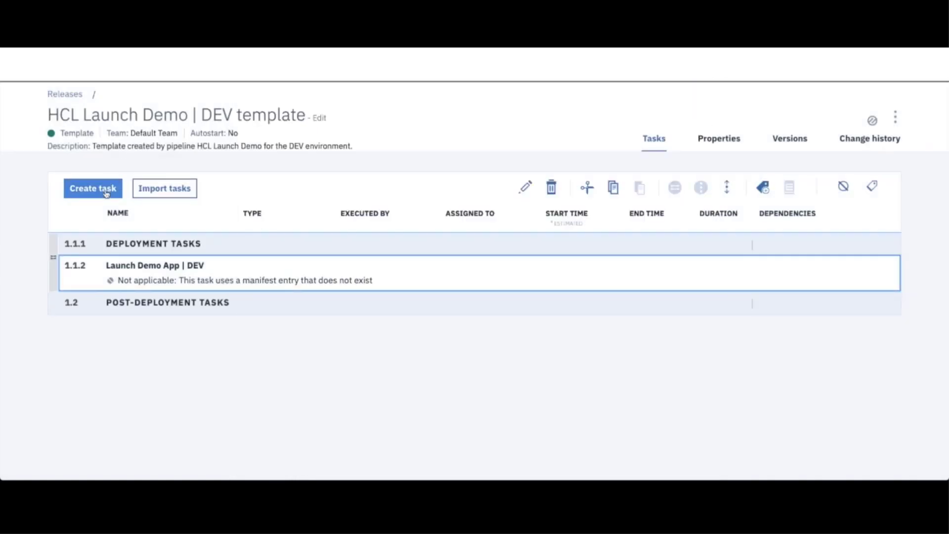
pyautogui.click(105, 194)
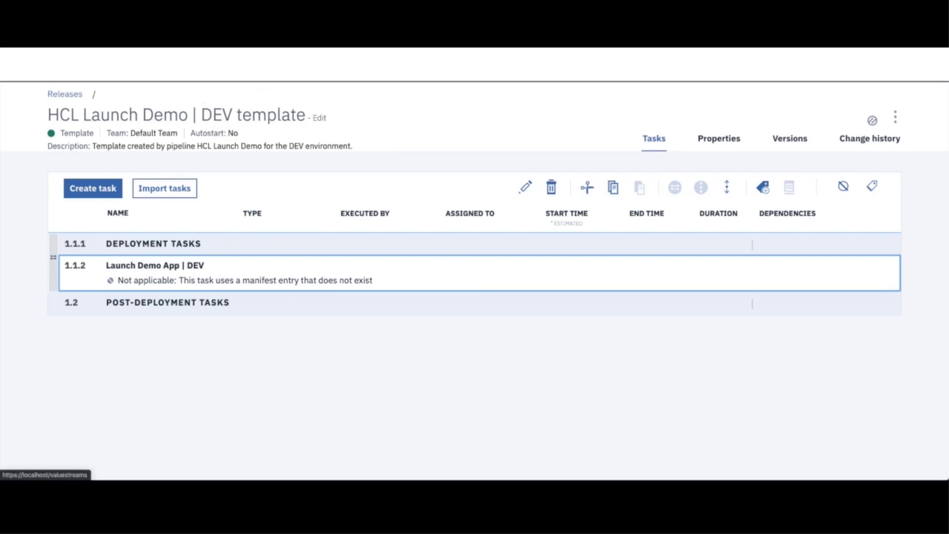
# Step: Return to the value streams list and open the Gitlab Demo pipeline
pyautogui.click(248, 68)
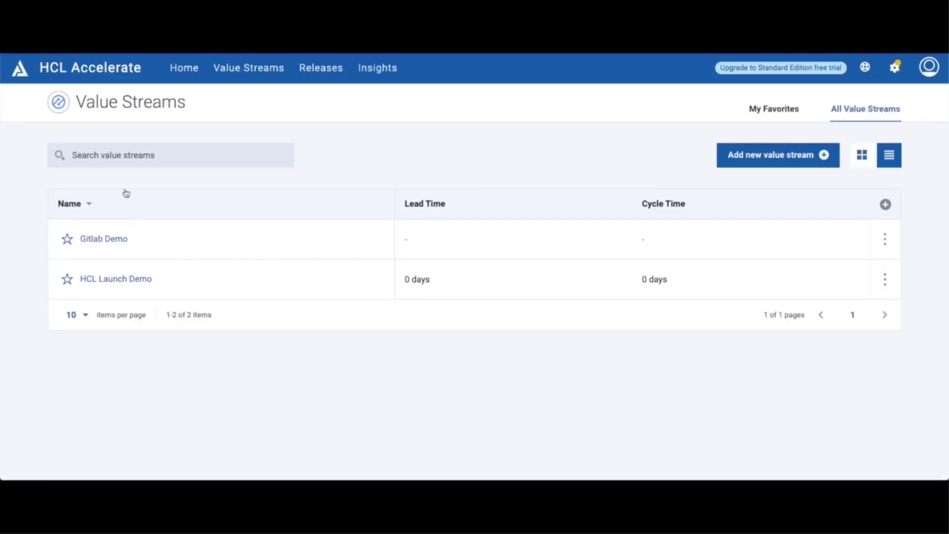
pyautogui.click(109, 242)
pyautogui.click(876, 142)
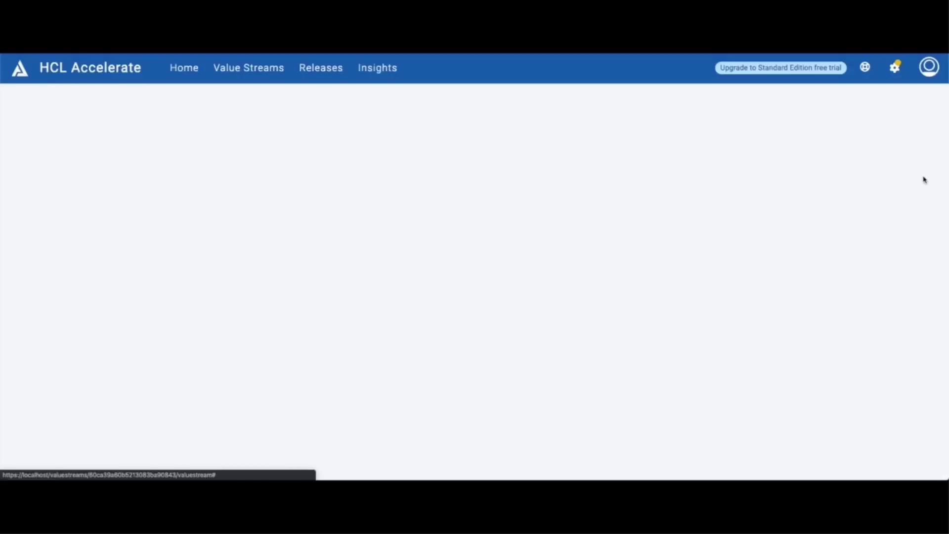
# Step: Start adding an API-driven app to the Gitlab Demo pipeline and choose to use an existing application
pyautogui.click(97, 304)
pyautogui.click(482, 233)
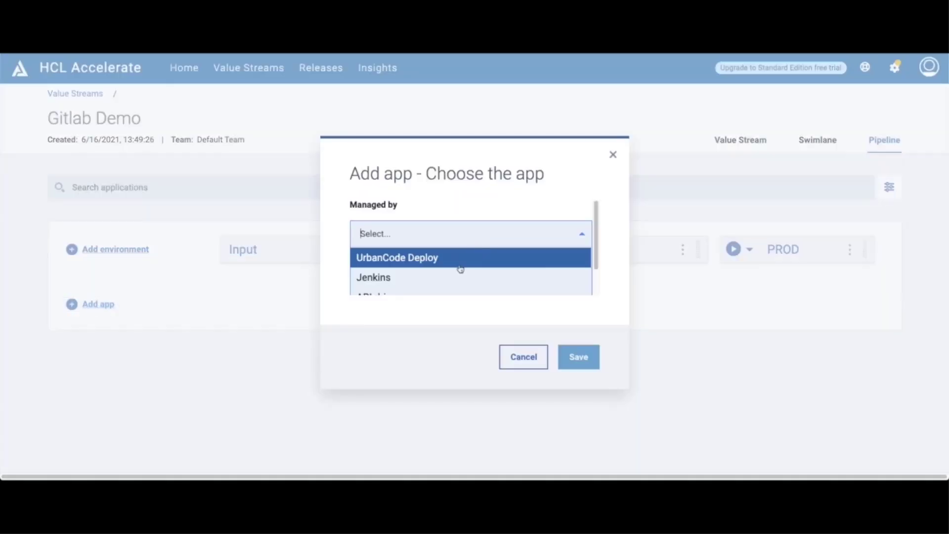
pyautogui.scroll(-1, 457, 274)
pyautogui.click(402, 264)
pyautogui.click(430, 210)
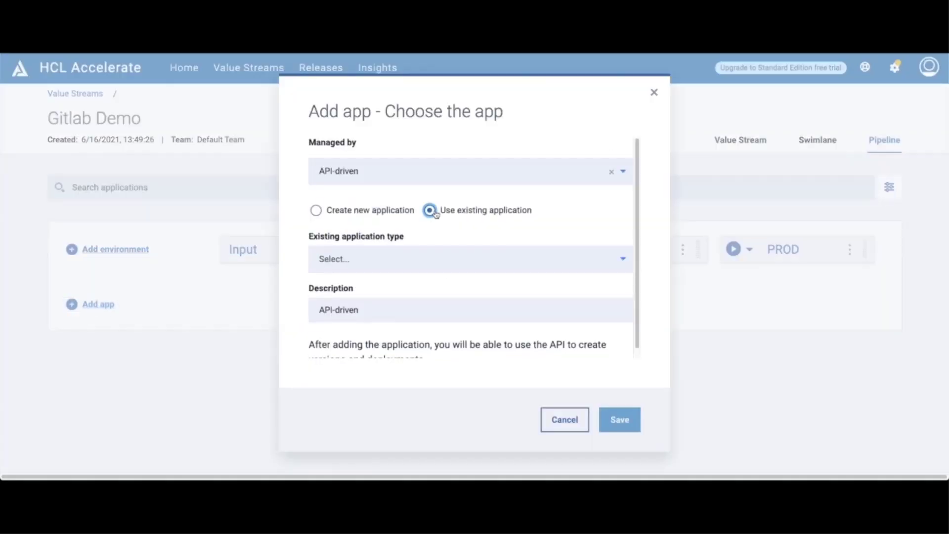
# Step: Keep the app managed as API-driven and set its existing application type to Other
pyautogui.click(393, 258)
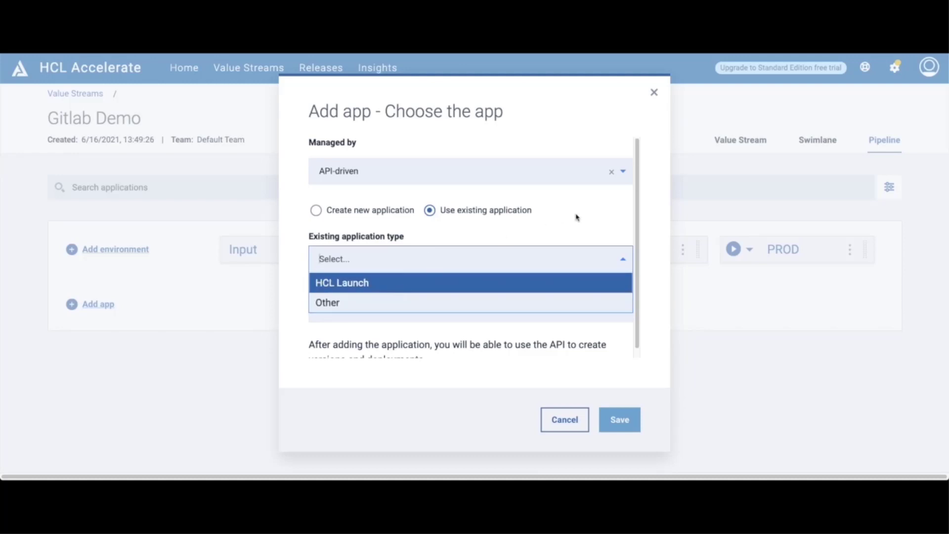
pyautogui.click(533, 178)
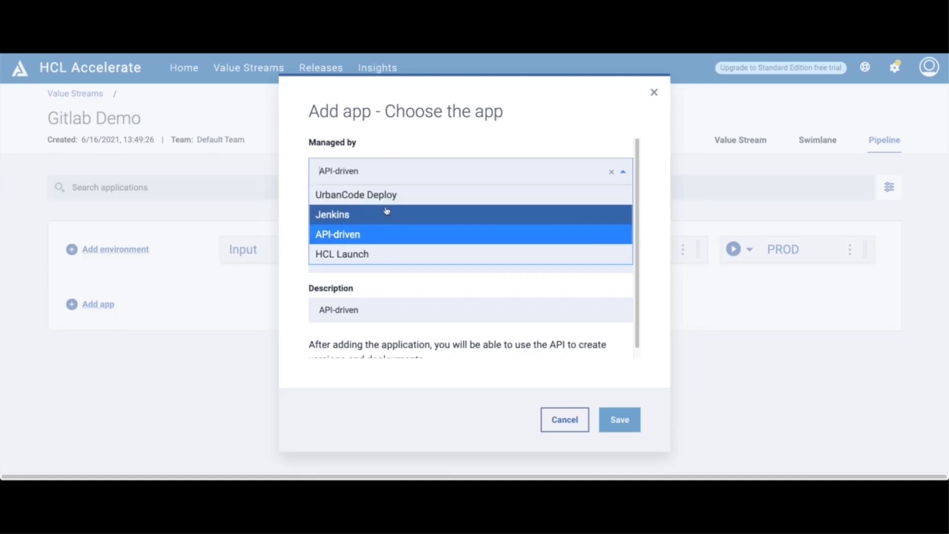
pyautogui.click(369, 240)
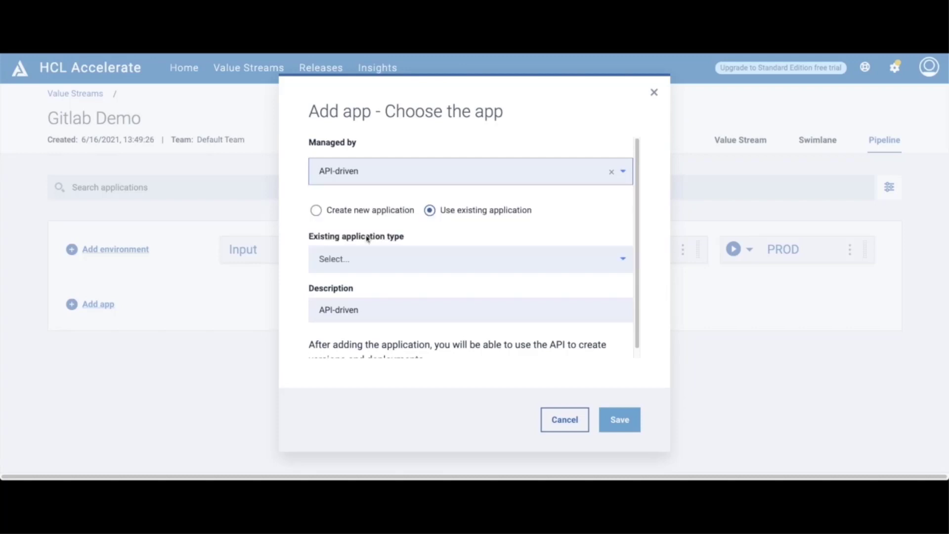
pyautogui.click(397, 259)
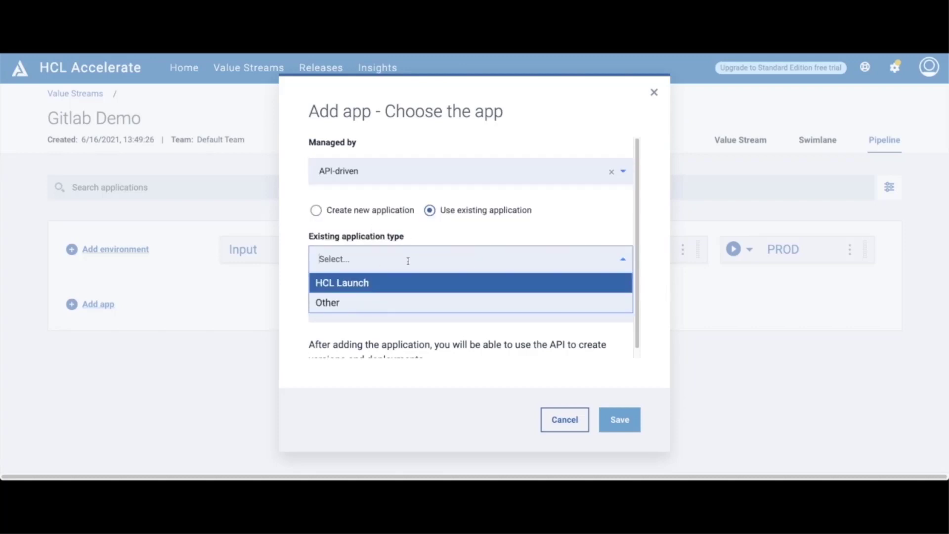
pyautogui.click(376, 307)
pyautogui.scroll(-1, 459, 306)
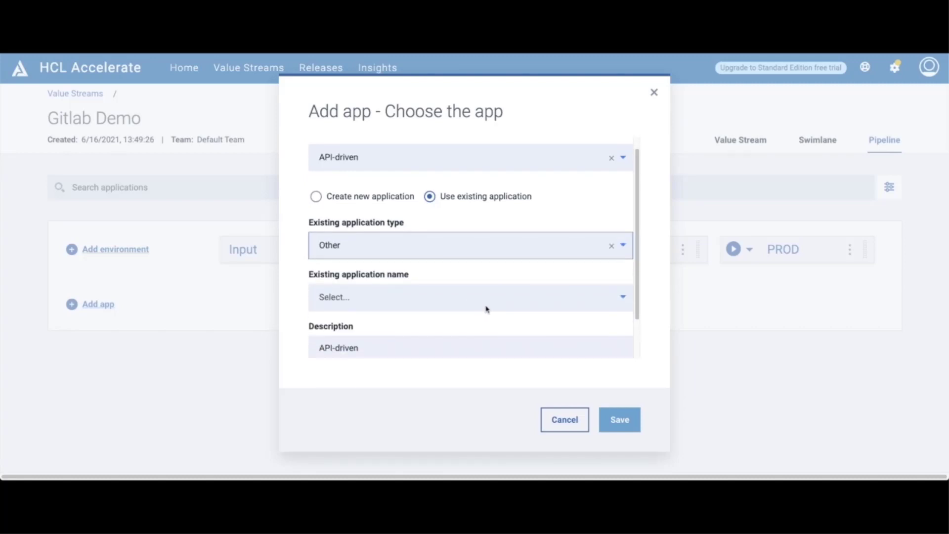
# Step: Choose API-Driven-Demo as the existing application, save it to the pipeline, and check its input version
pyautogui.click(583, 299)
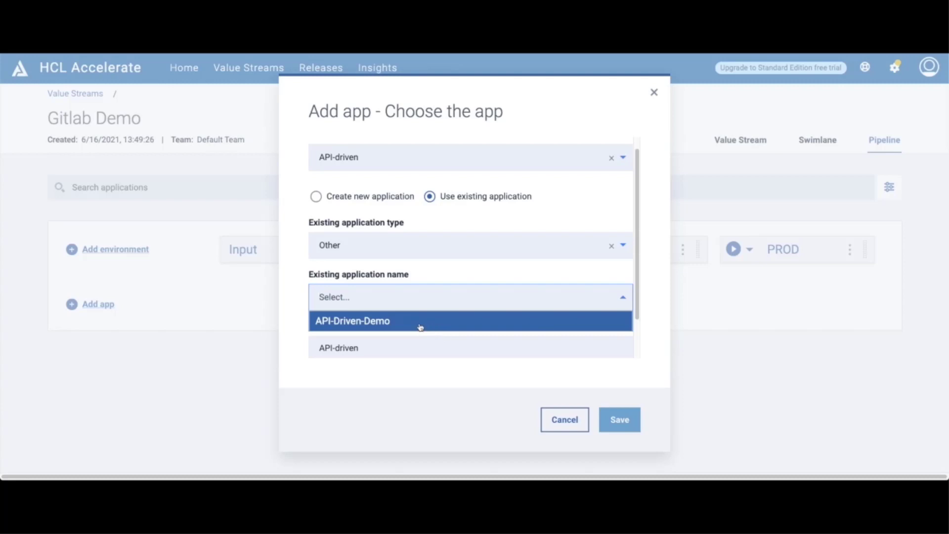
pyautogui.click(390, 322)
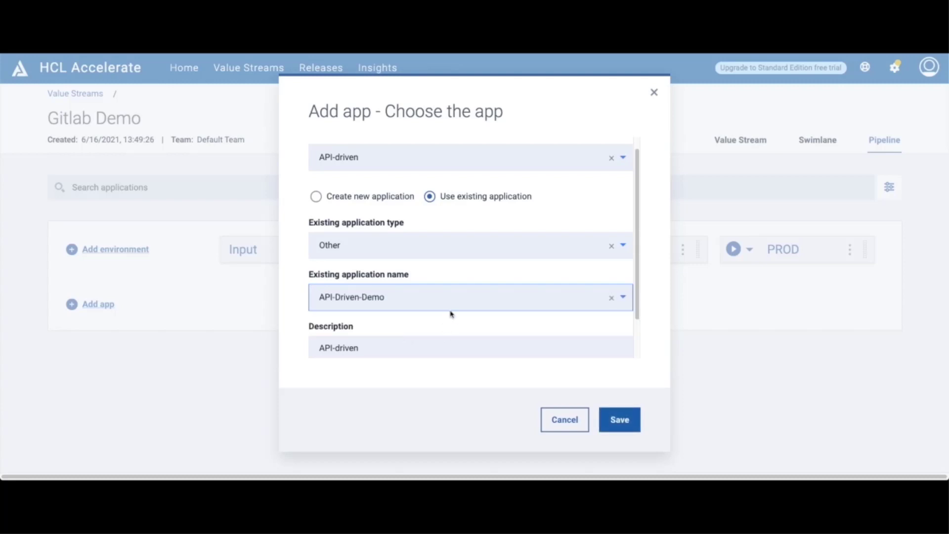
pyautogui.scroll(-2, 451, 313)
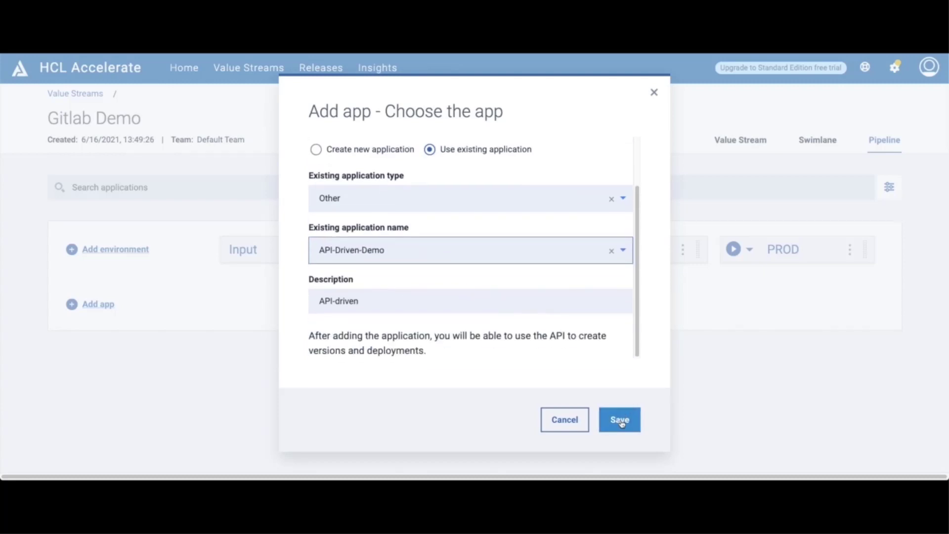
pyautogui.click(621, 421)
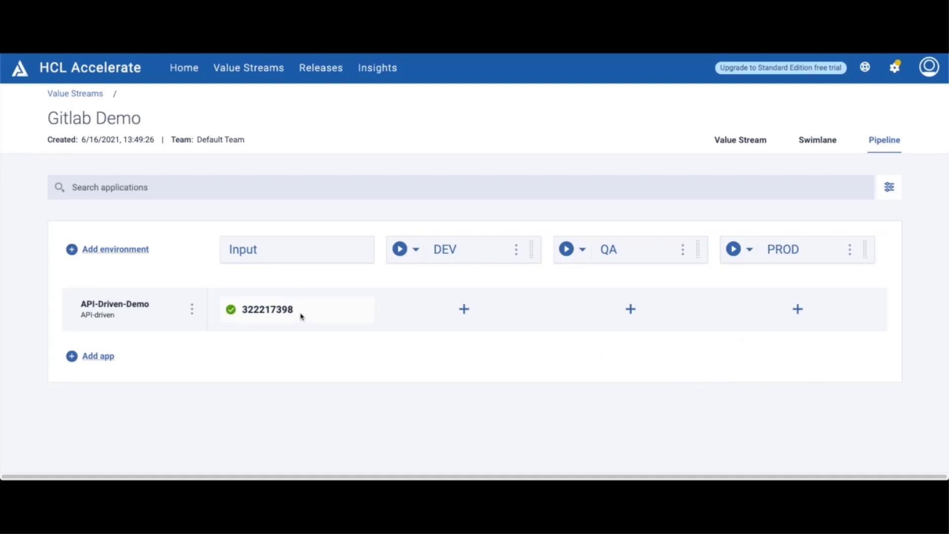
pyautogui.moveTo(300, 314); pyautogui.dragTo(241, 313)
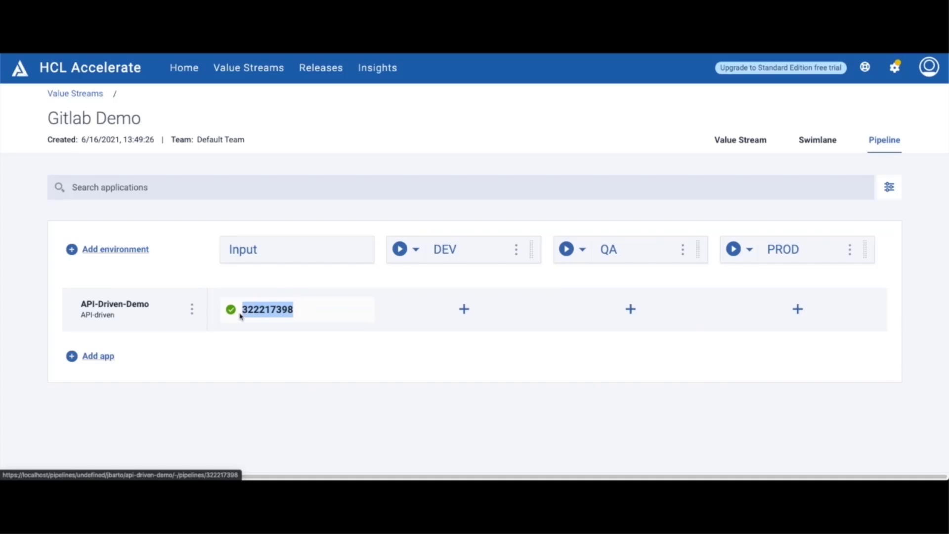
pyautogui.click(363, 364)
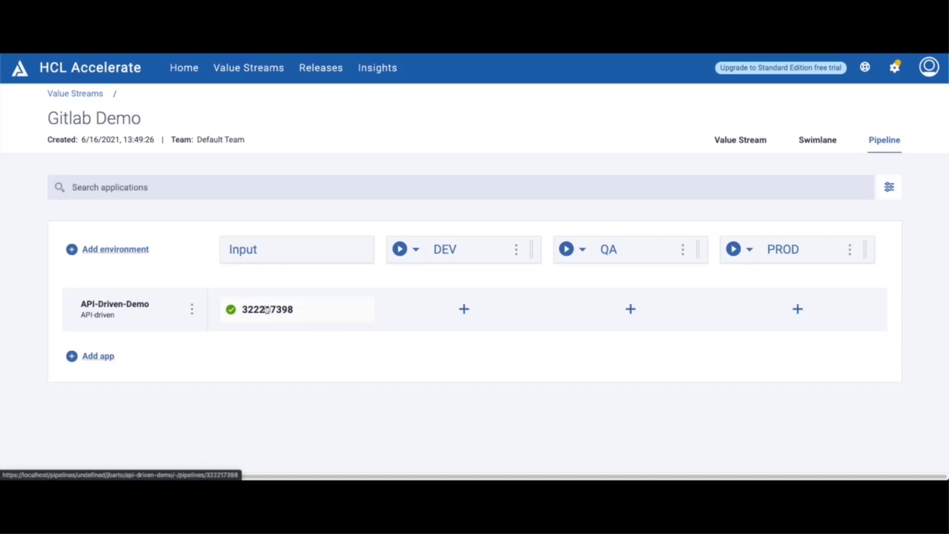
# Step: View the Gitlab Demo value stream and examine the queries behind the Merged and DEV stages
pyautogui.click(742, 141)
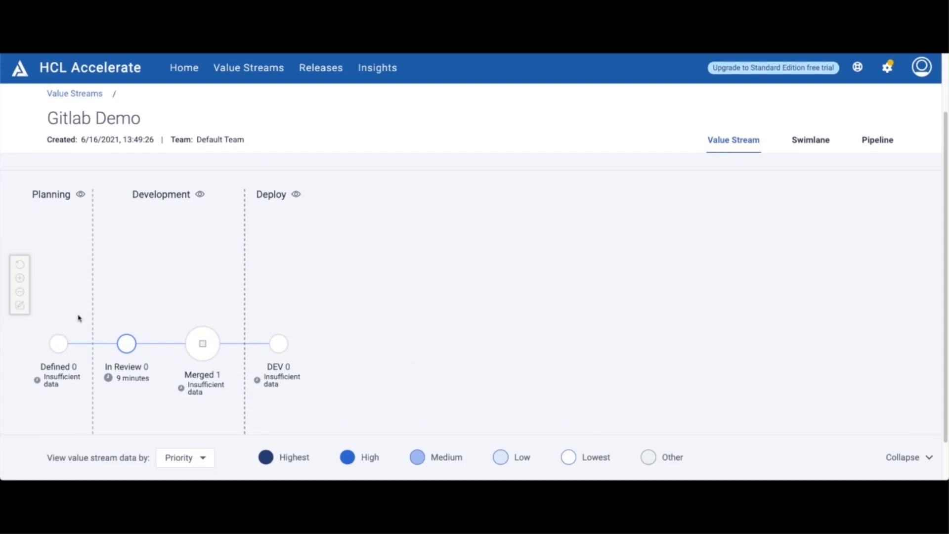
pyautogui.click(217, 349)
pyautogui.click(458, 222)
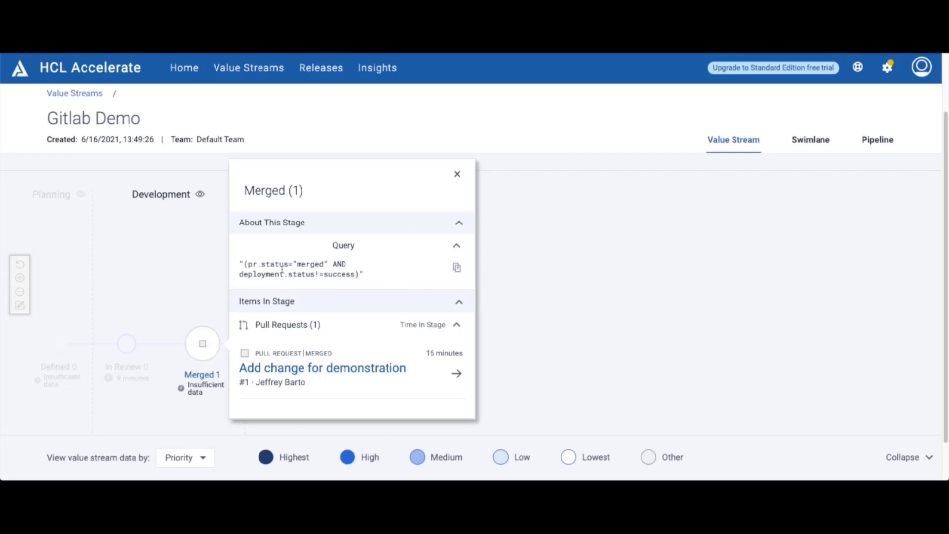
pyautogui.moveTo(329, 265); pyautogui.dragTo(243, 267)
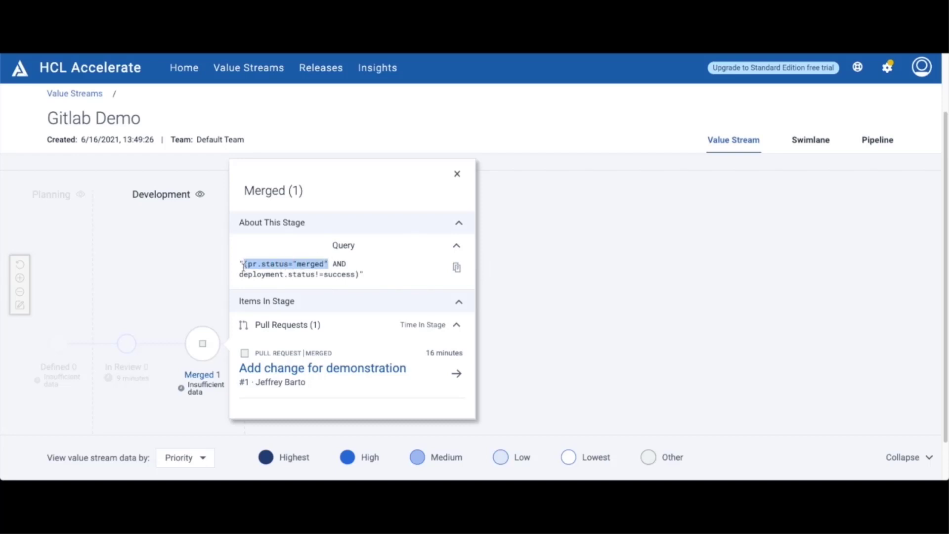
pyautogui.moveTo(362, 275); pyautogui.dragTo(238, 265)
pyautogui.click(457, 174)
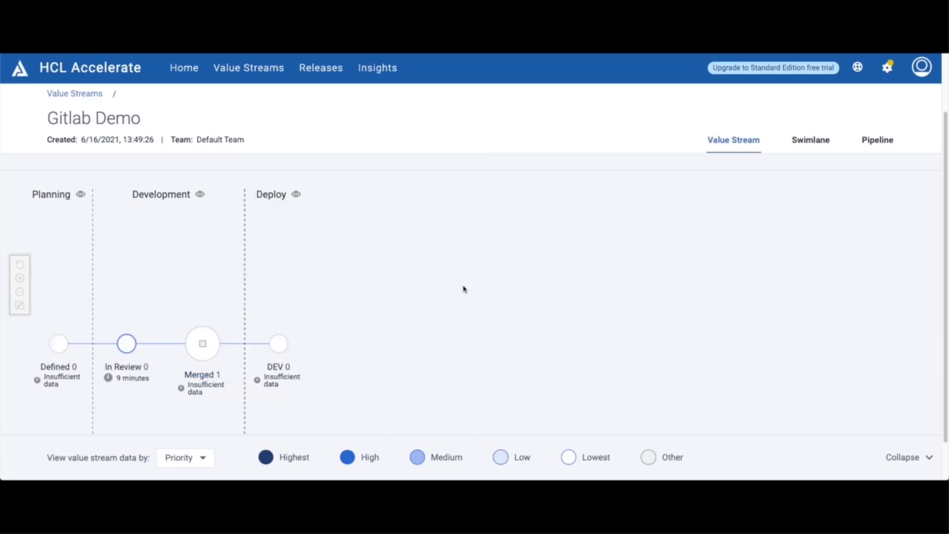
pyautogui.click(282, 347)
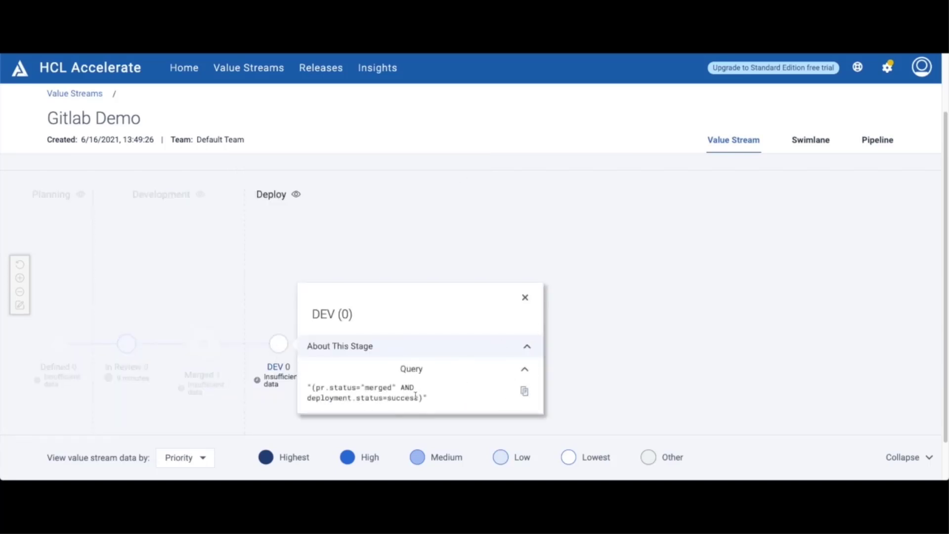
pyautogui.moveTo(427, 397); pyautogui.dragTo(311, 383)
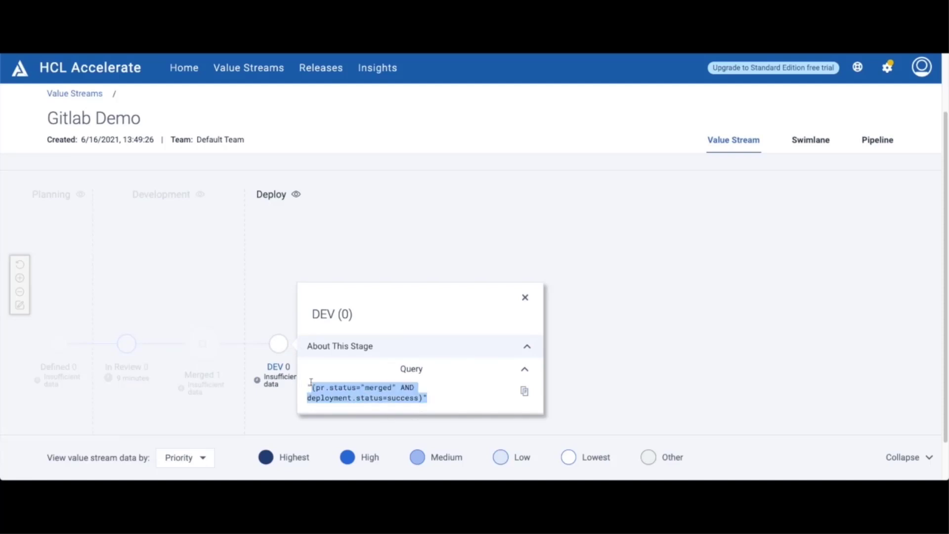
pyautogui.click(354, 387)
pyautogui.click(529, 300)
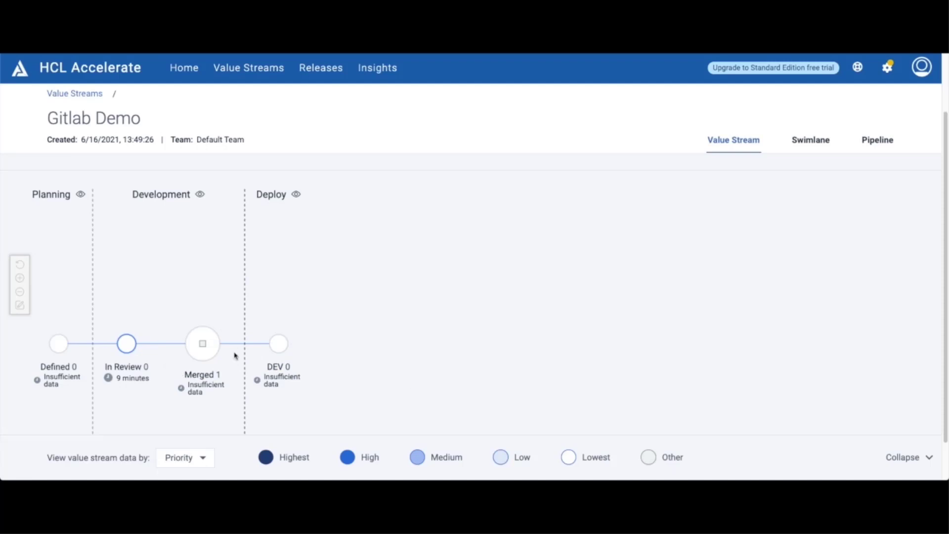
# Step: Examine the merged pull request's details and build history in the value stream, and close its details
pyautogui.moveTo(197, 349)
pyautogui.click(204, 349)
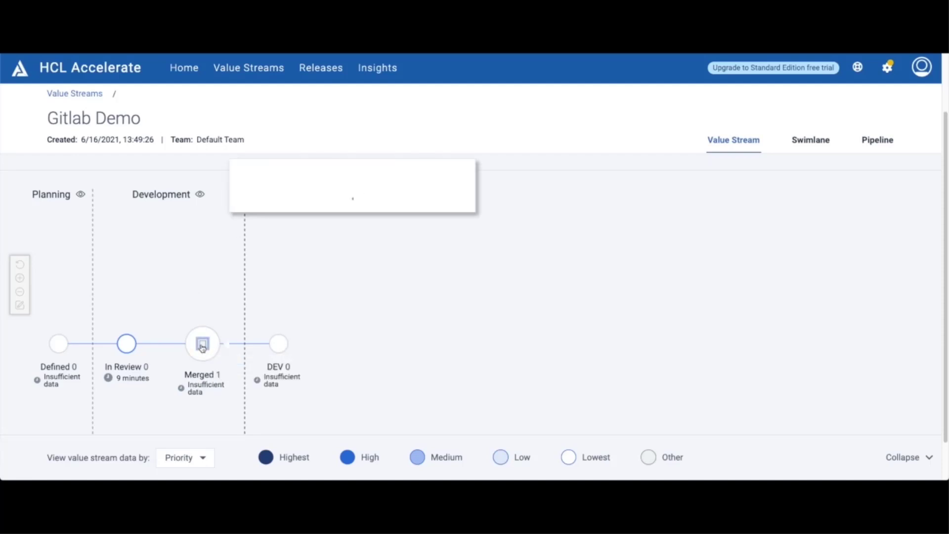
pyautogui.scroll(-5, 386, 295)
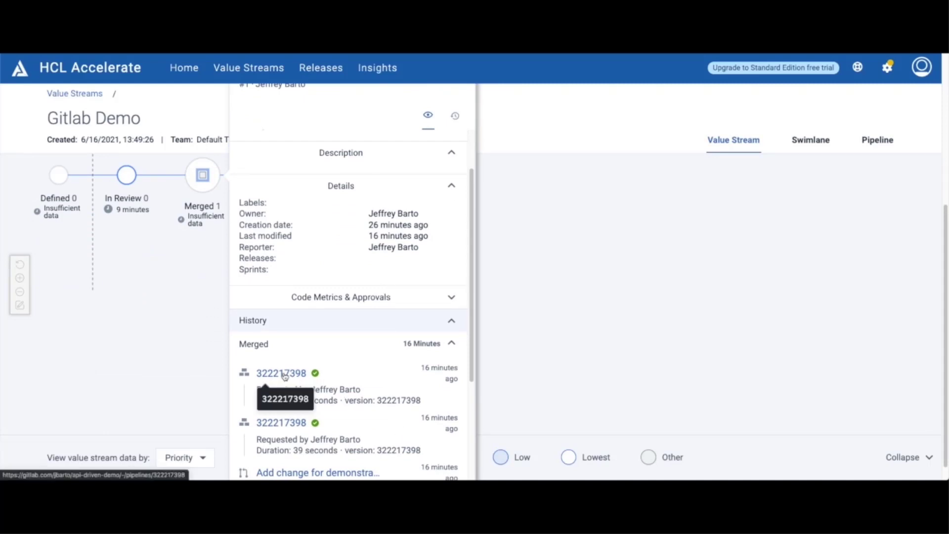
pyautogui.scroll(1, 285, 375)
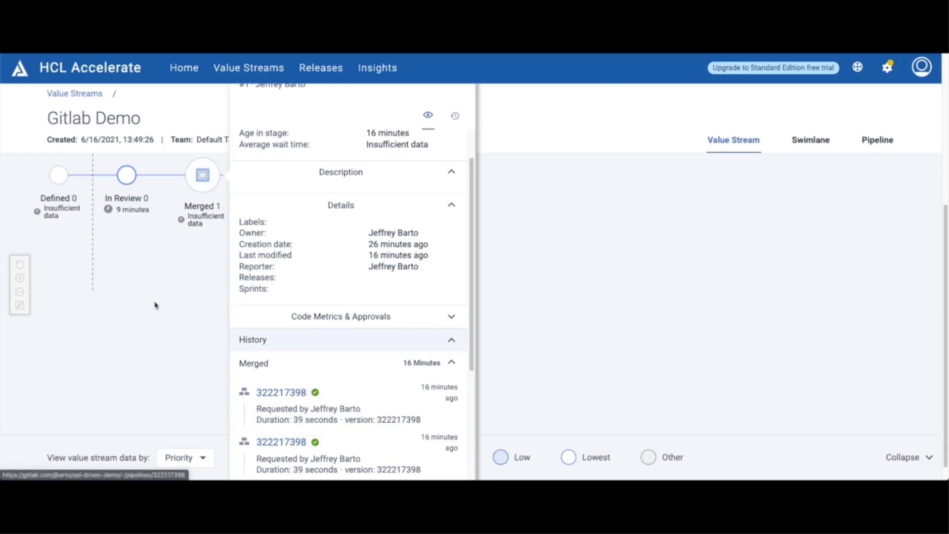
pyautogui.scroll(2, 257, 359)
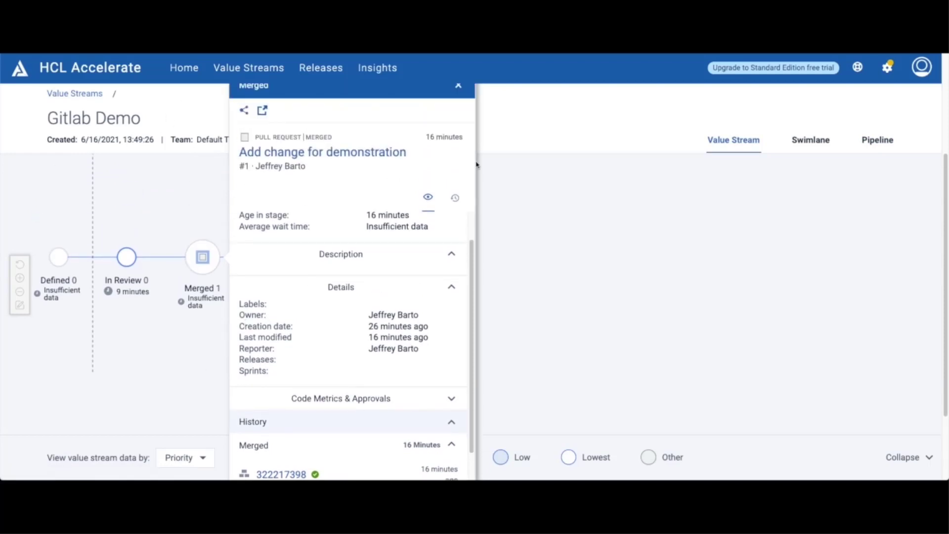
pyautogui.scroll(2, 413, 257)
pyautogui.scroll(1, 474, 247)
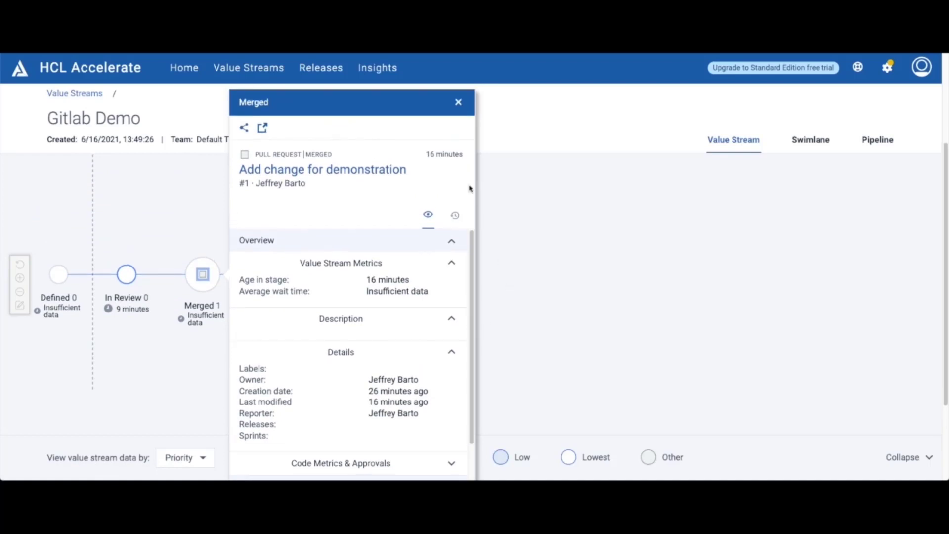
pyautogui.click(458, 102)
# Step: Return to the pipeline and view the API command for reporting an API-Driven-Demo deployment to DEV
pyautogui.click(876, 142)
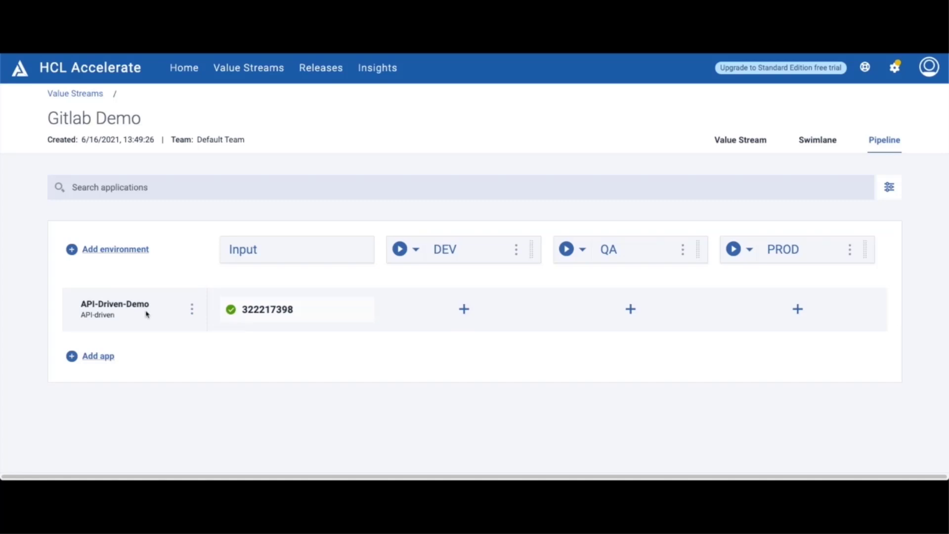
pyautogui.click(465, 310)
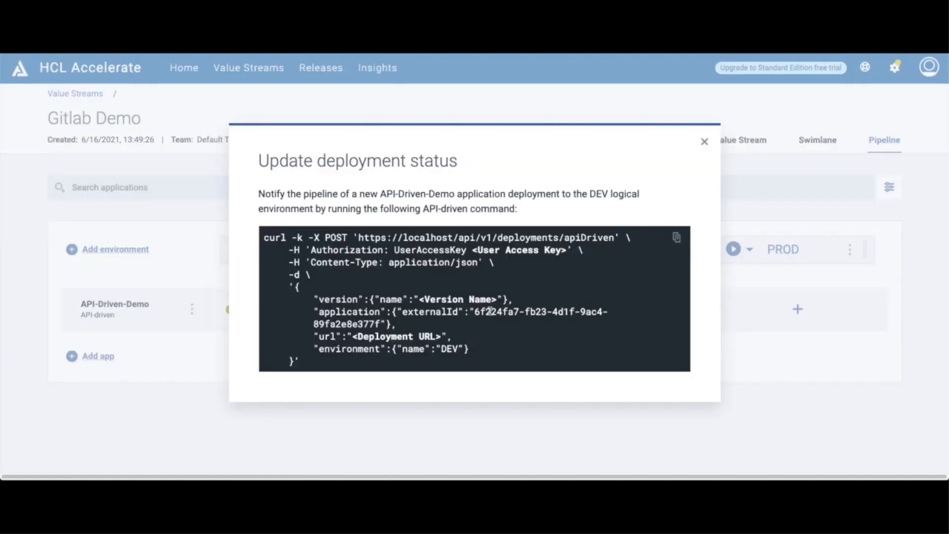
pyautogui.click(704, 142)
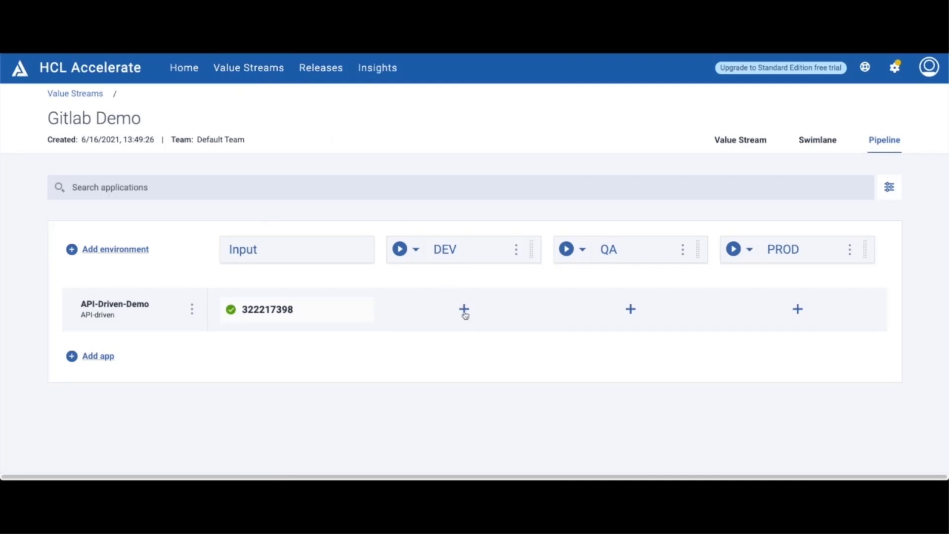
# Step: Copy API-Driven-Demo's DEV deployment status command, switch to TextEdit and replace the document's contents with it, and close the deployment status dialog
pyautogui.click(464, 311)
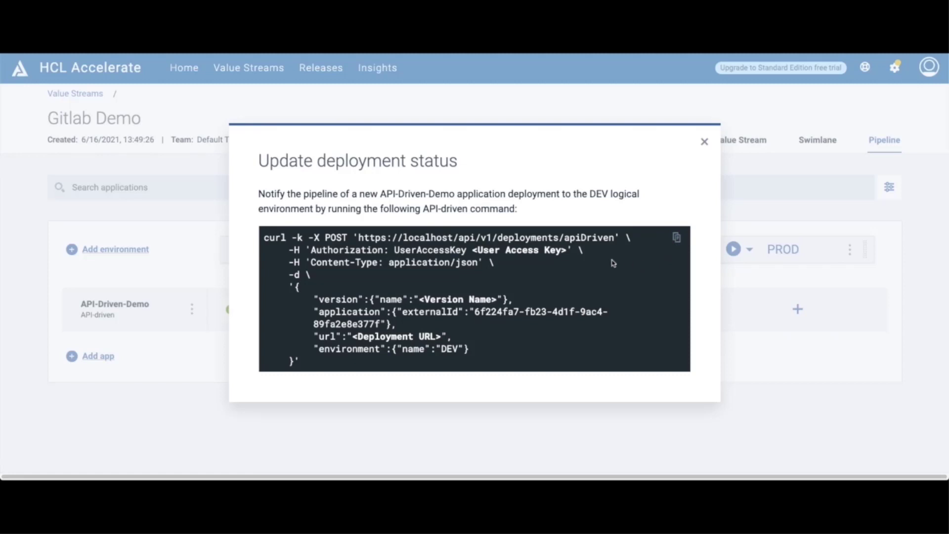
pyautogui.click(678, 240)
pyautogui.press('super+space')
pyautogui.write('text')
pyautogui.press('Return')
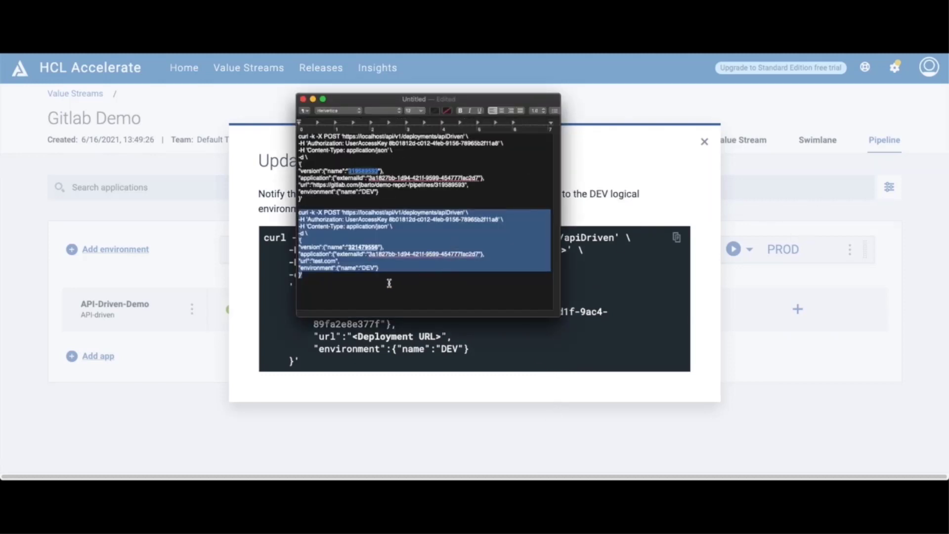
pyautogui.press('super+a')
pyautogui.press('BackSpace')
pyautogui.press('super+v')
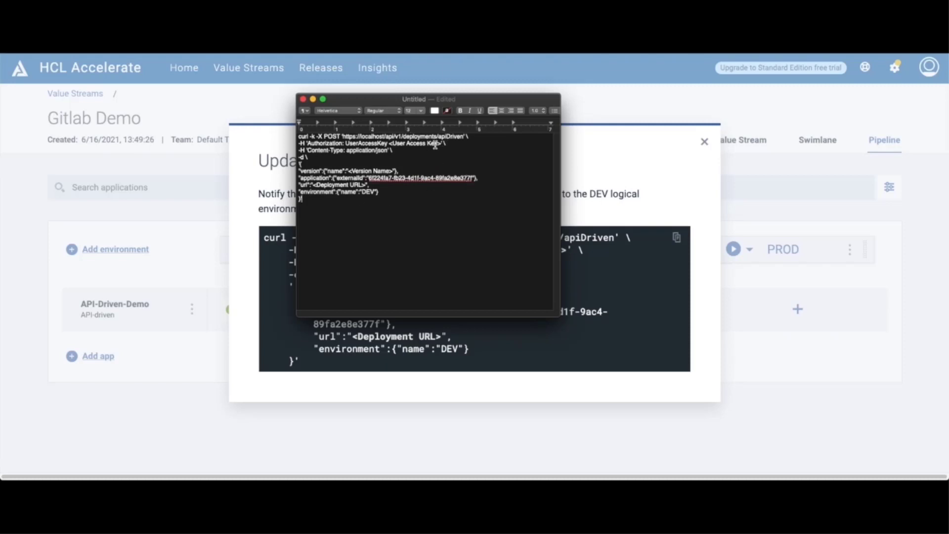
pyautogui.moveTo(439, 144); pyautogui.dragTo(313, 185)
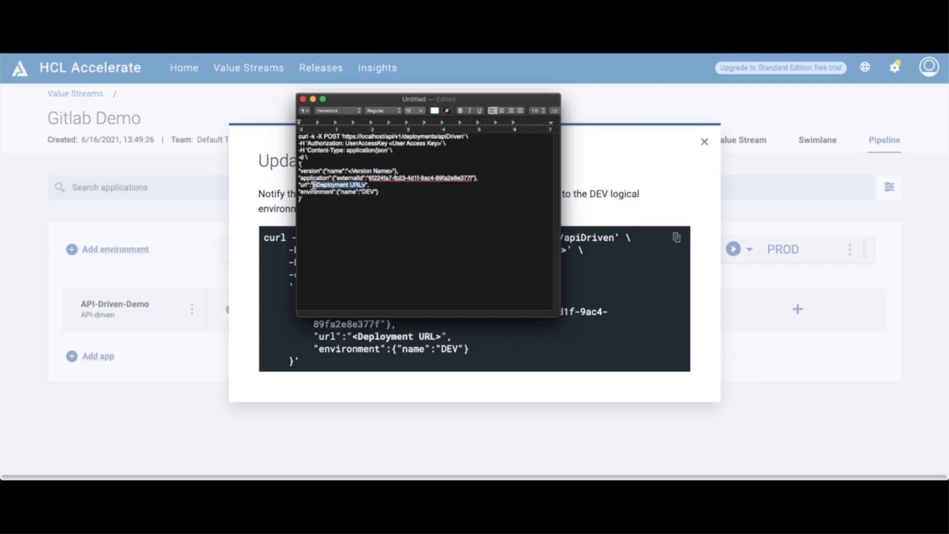
pyautogui.click(405, 185)
pyautogui.click(746, 303)
pyautogui.click(705, 144)
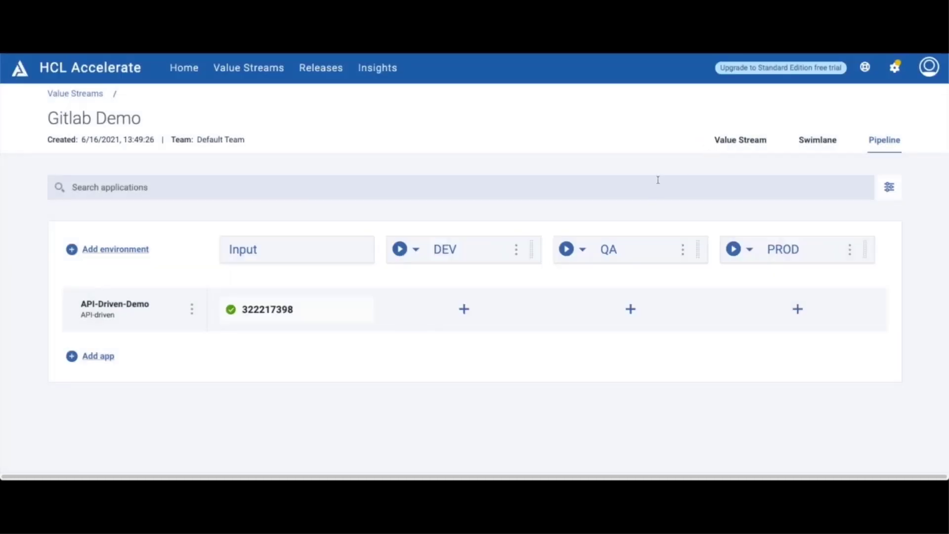
# Step: Create a user access key named API in the profile settings and copy the generated key
pyautogui.click(929, 69)
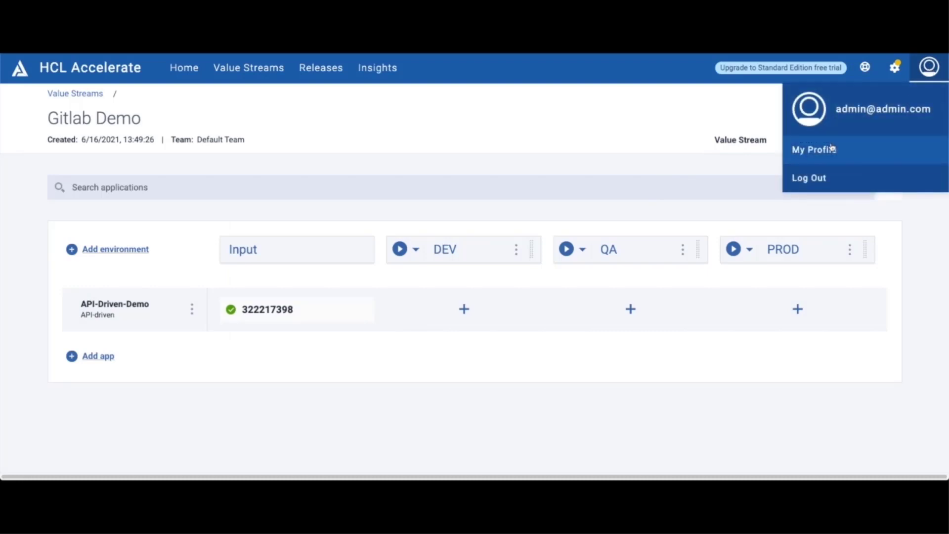
pyautogui.click(825, 151)
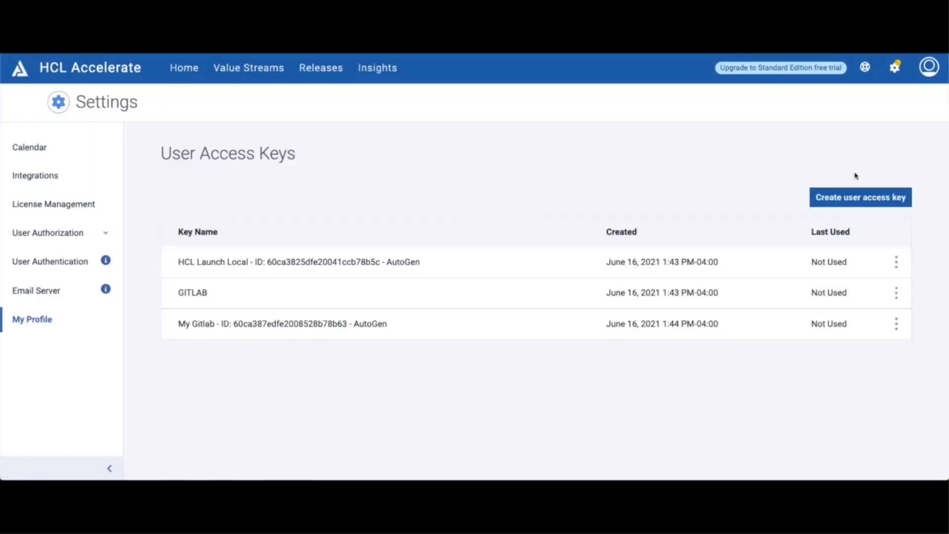
pyautogui.click(856, 201)
pyautogui.click(460, 266)
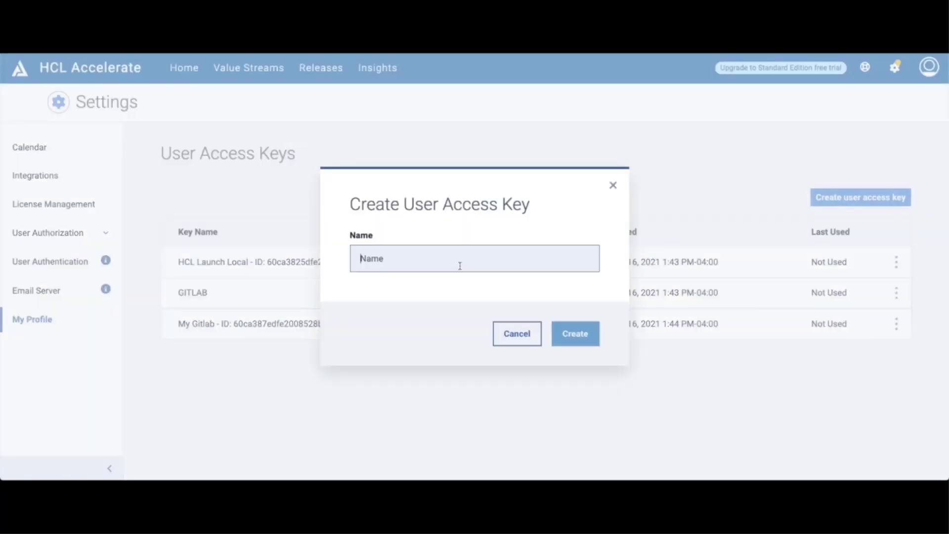
pyautogui.write('API')
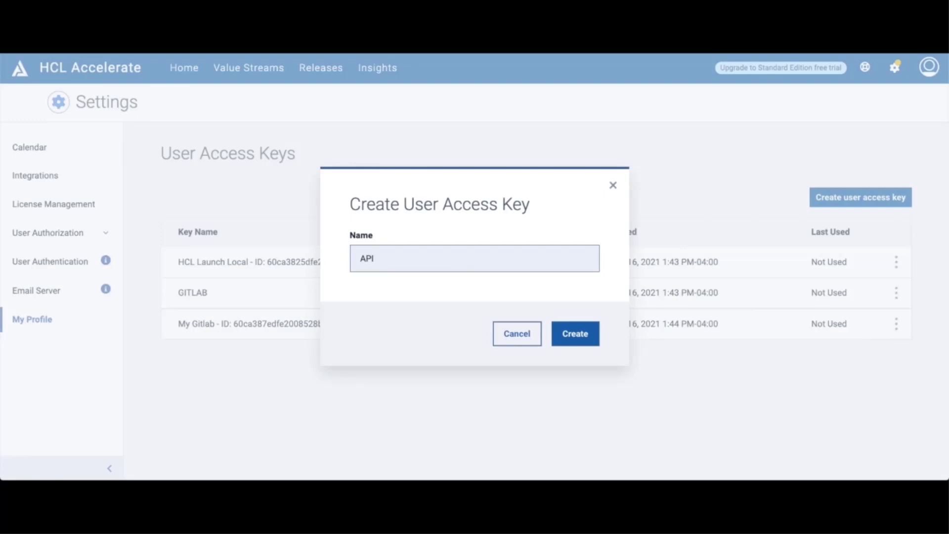
pyautogui.click(574, 332)
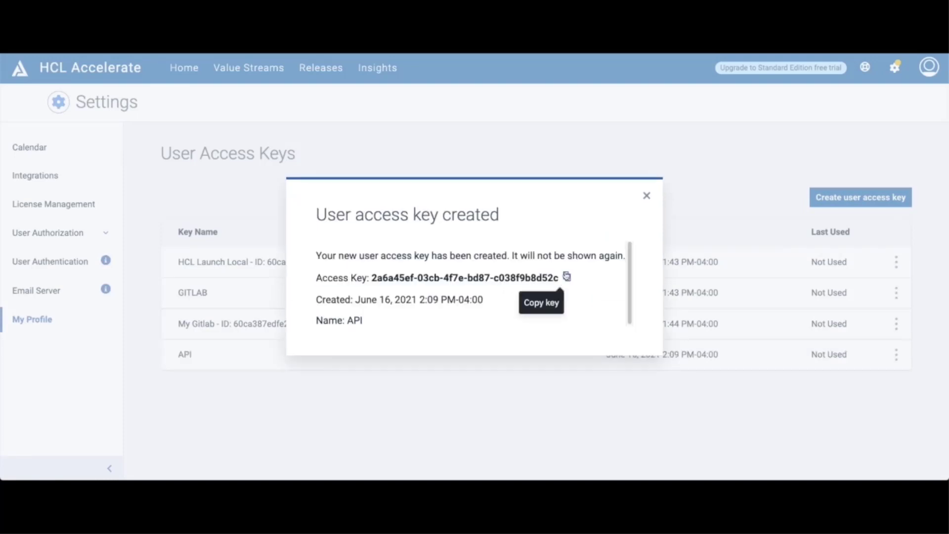
pyautogui.click(568, 277)
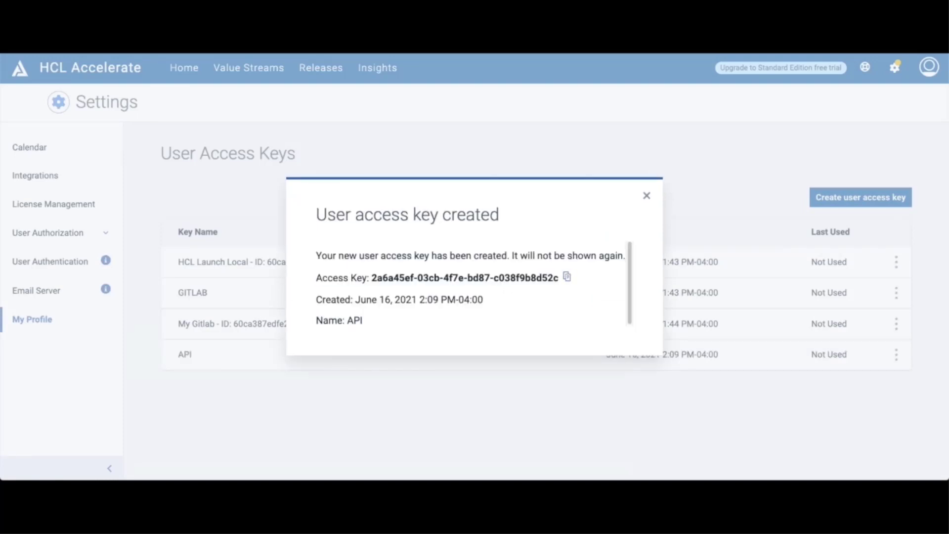
# Step: Replace the User Access Key placeholder in the TextEdit command with the copied access key, and close the key creation dialog
pyautogui.click(756, 469)
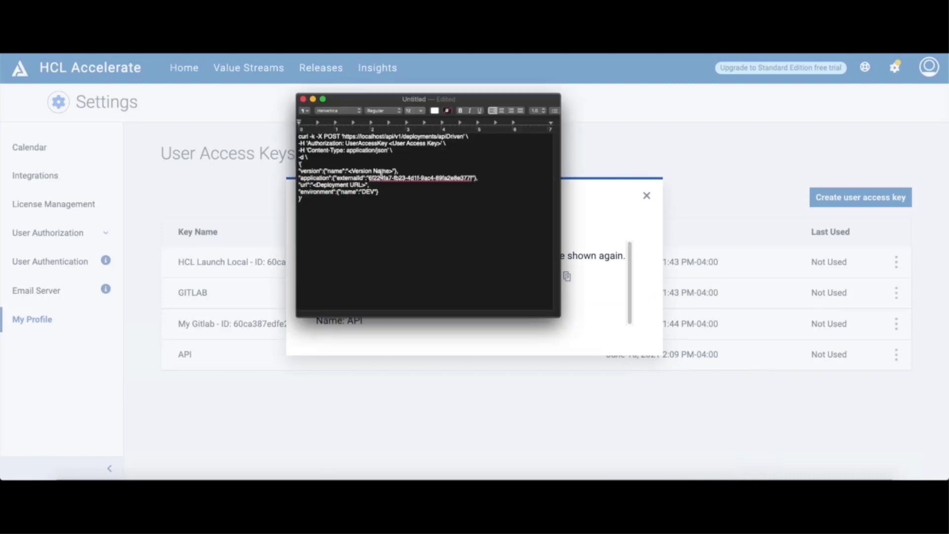
pyautogui.moveTo(441, 144); pyautogui.dragTo(389, 144)
pyautogui.press('BackSpace')
pyautogui.press('super+v')
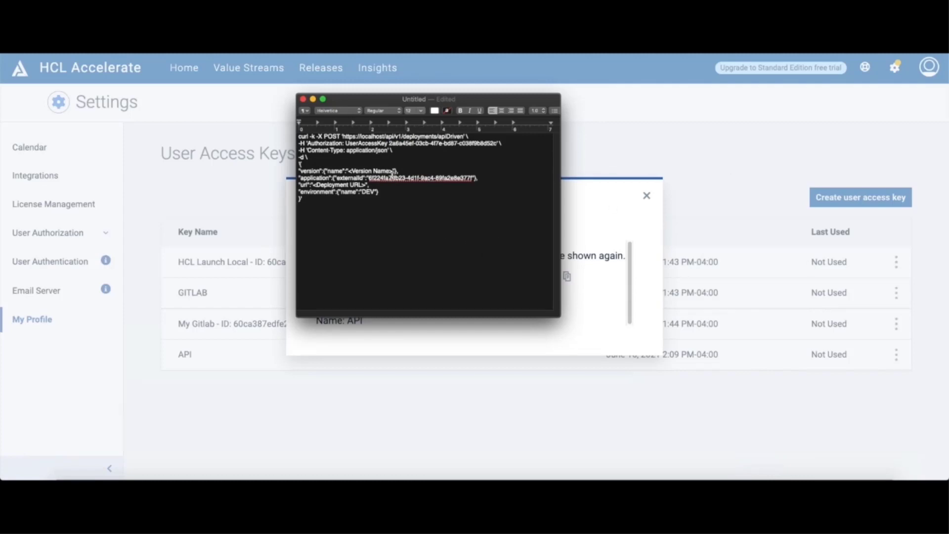
pyautogui.click(645, 194)
pyautogui.click(646, 195)
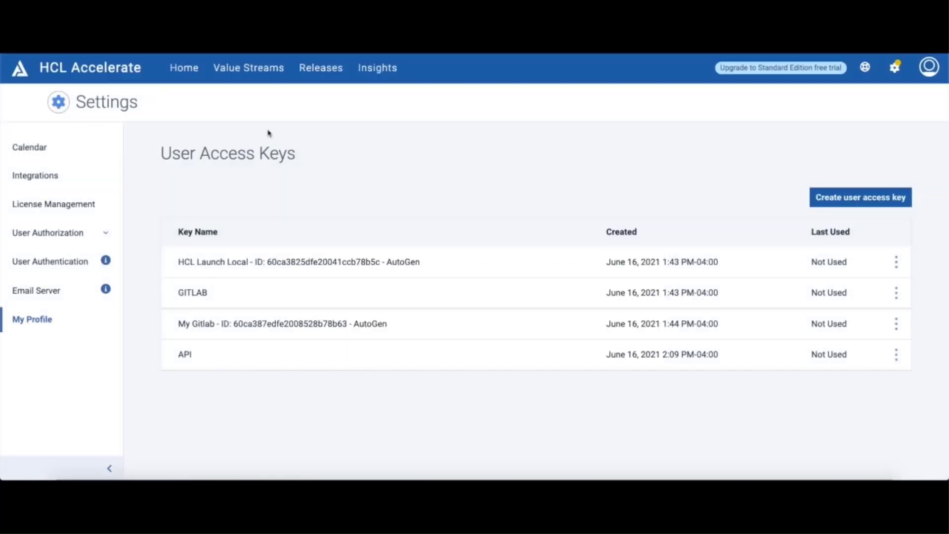
# Step: Copy API-Driven-Demo's input version 322217398 from the Gitlab Demo pipeline and replace the Version Name placeholder in the TextEdit command with it
pyautogui.click(262, 68)
pyautogui.click(107, 241)
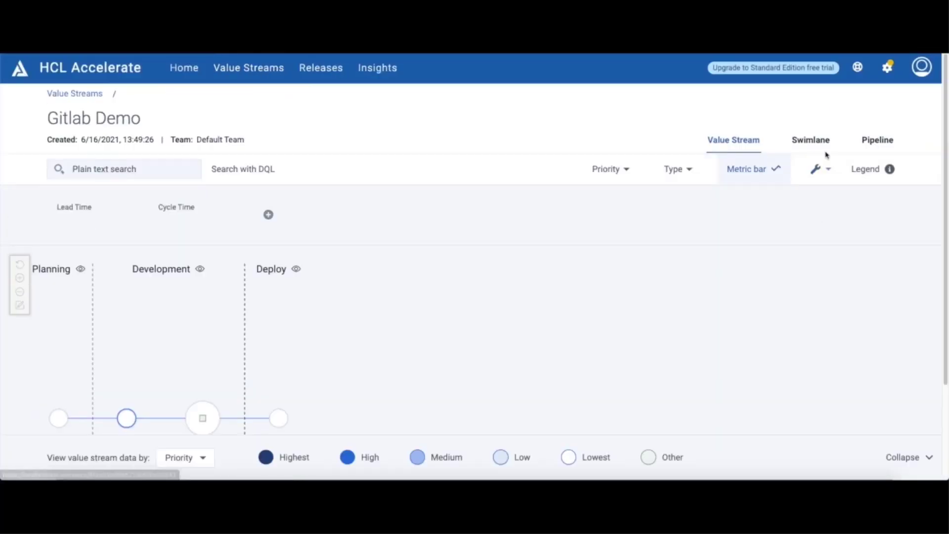
pyautogui.click(870, 142)
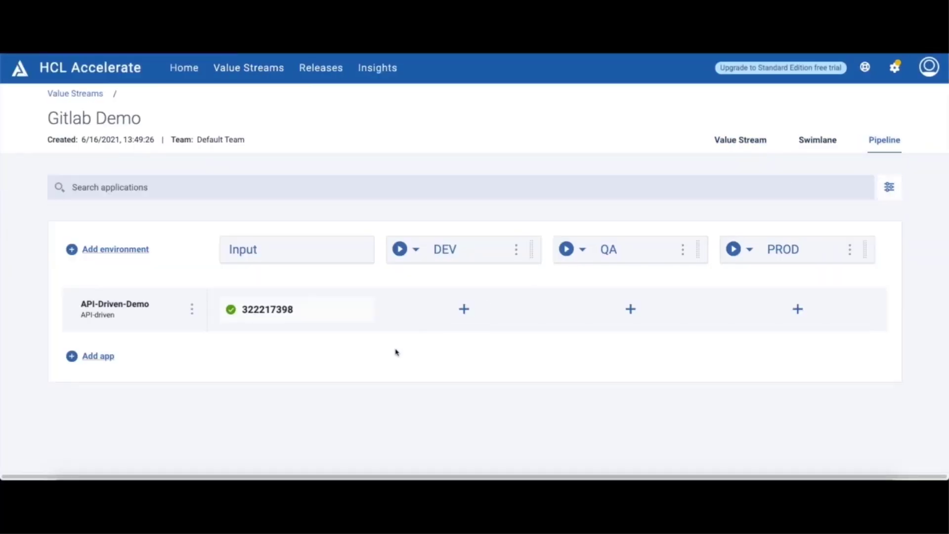
pyautogui.moveTo(298, 311); pyautogui.dragTo(243, 310)
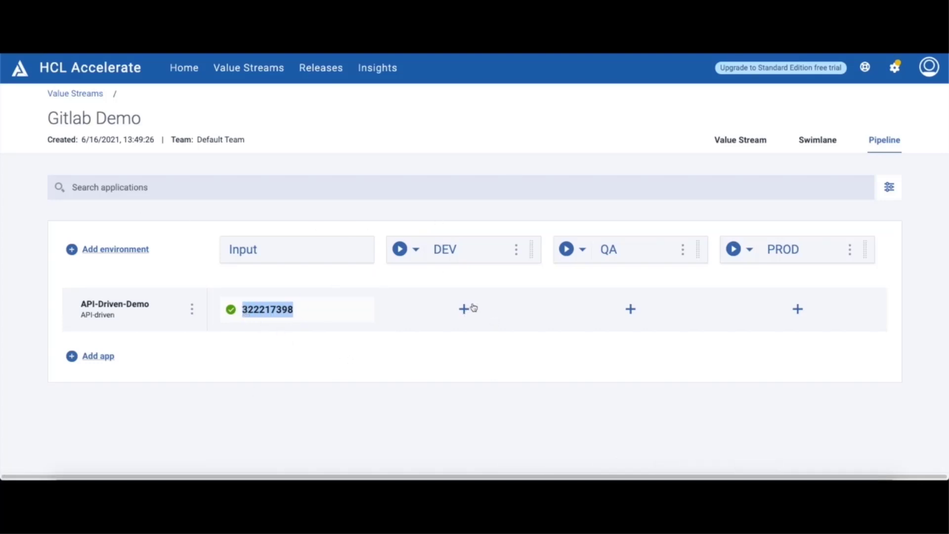
pyautogui.click(756, 475)
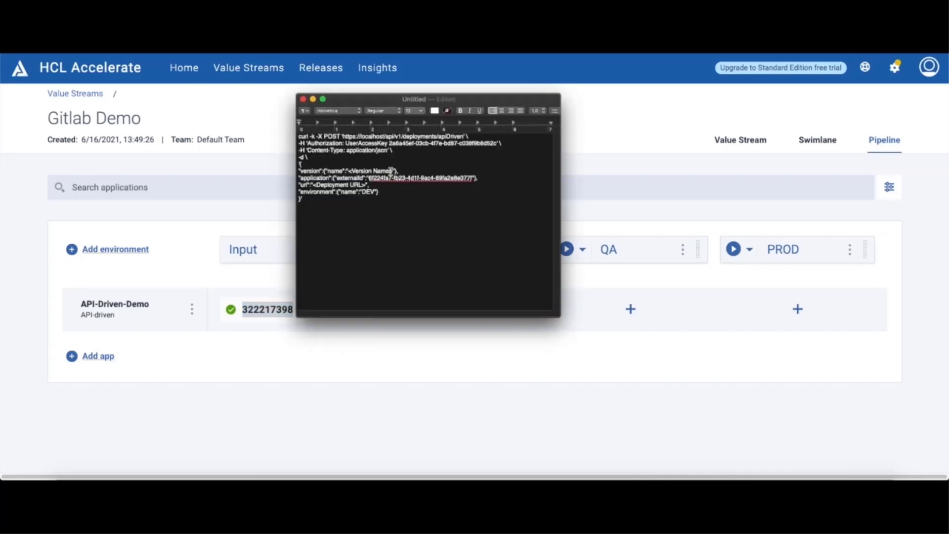
pyautogui.moveTo(392, 172); pyautogui.dragTo(350, 173)
pyautogui.press('super+v')
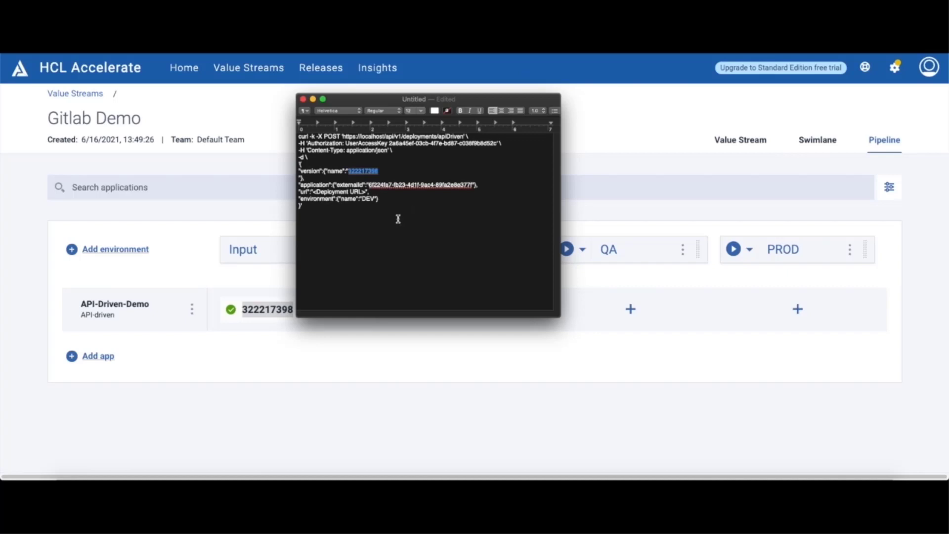
pyautogui.press('BackSpace')
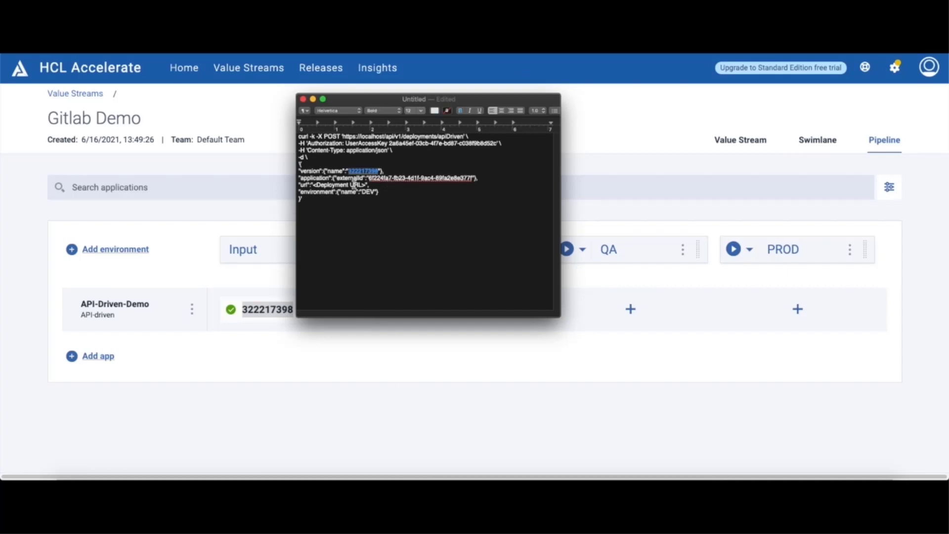
# Step: Replace the Deployment URL placeholder in the TextEdit command with the page URL of GitLab pipeline #322217398
pyautogui.moveTo(367, 185); pyautogui.dragTo(312, 185)
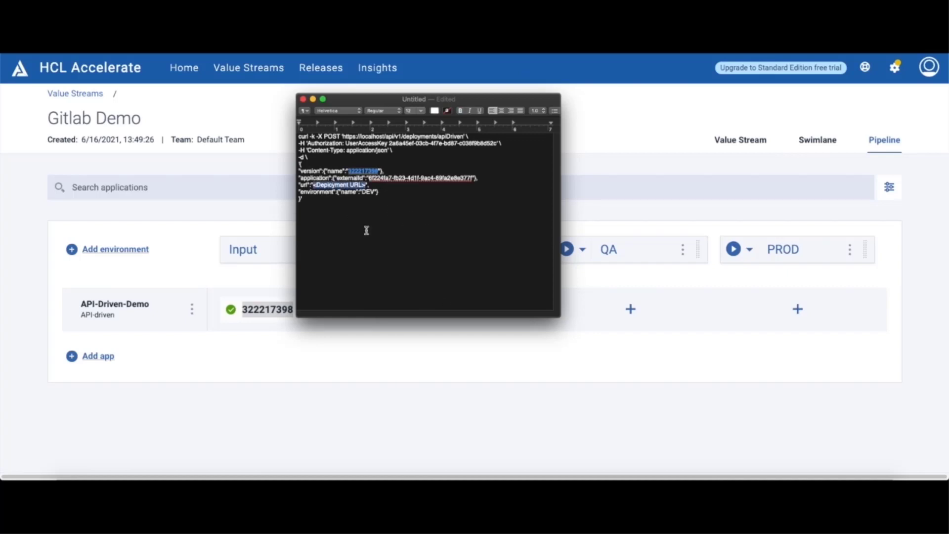
pyautogui.press('BackSpace')
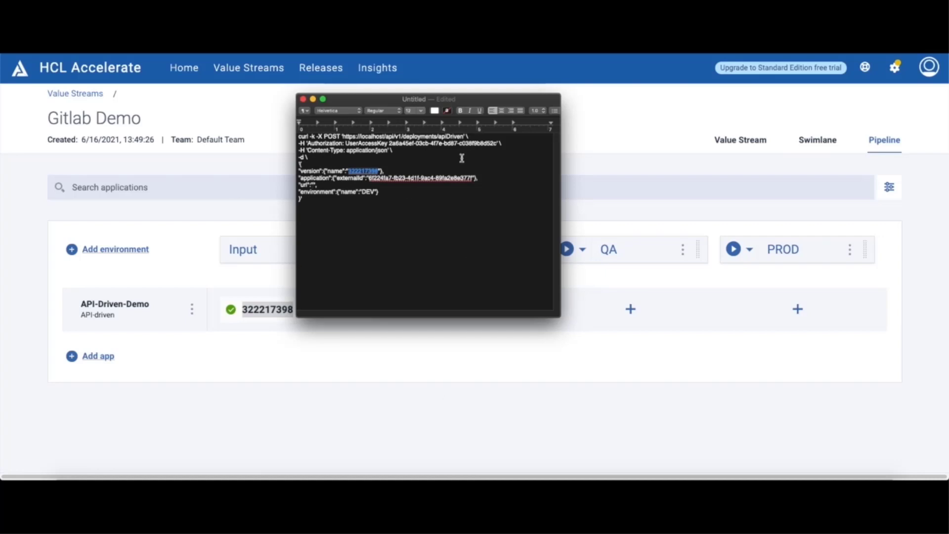
pyautogui.click(418, 388)
pyautogui.hotkey('ctrl', 'Tab')
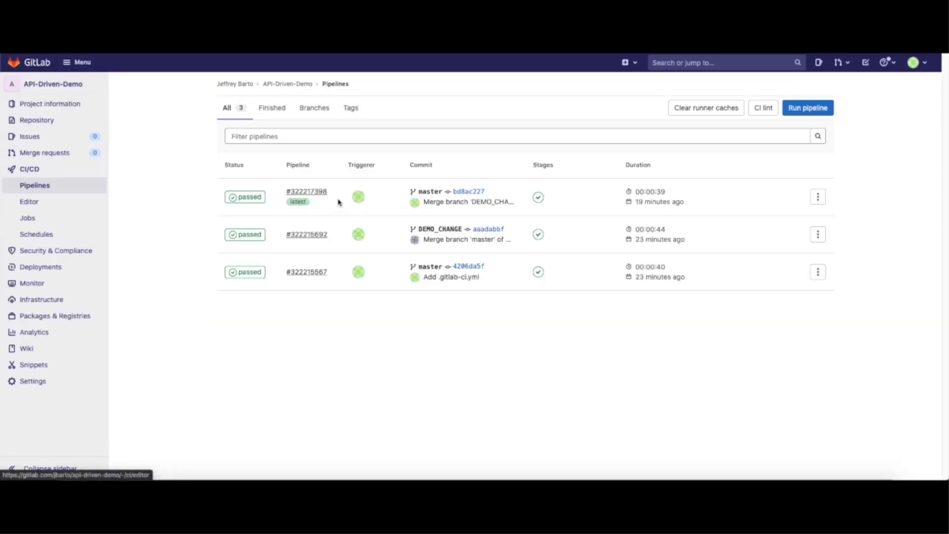
pyautogui.click(310, 191)
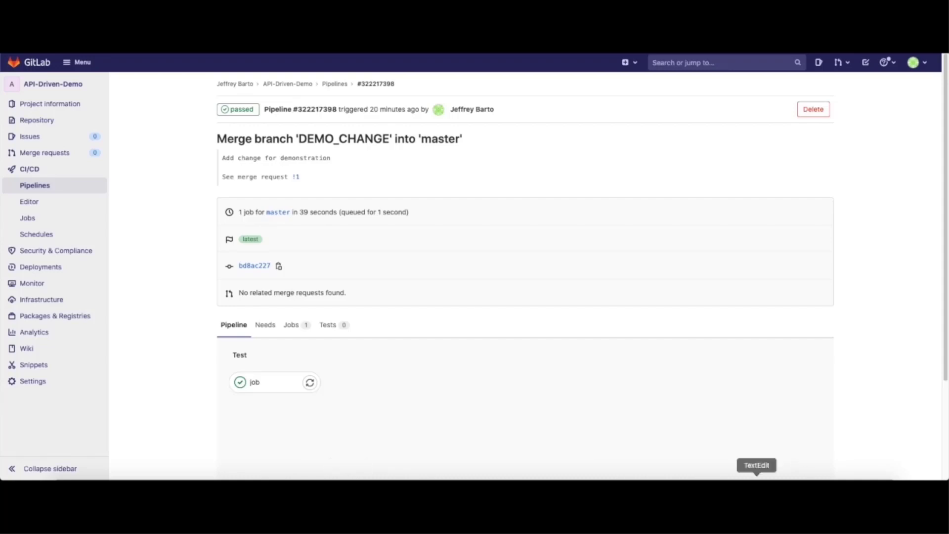
pyautogui.click(757, 492)
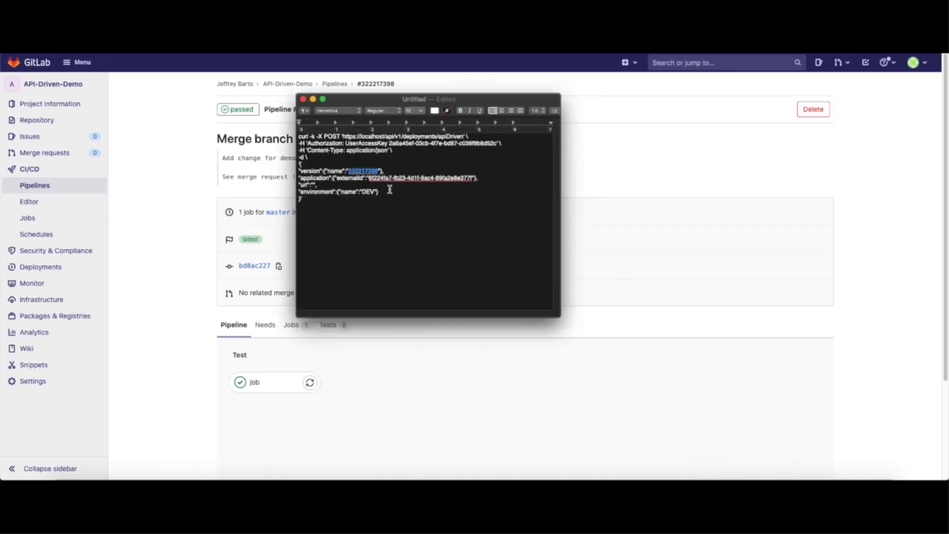
pyautogui.press('super+v')
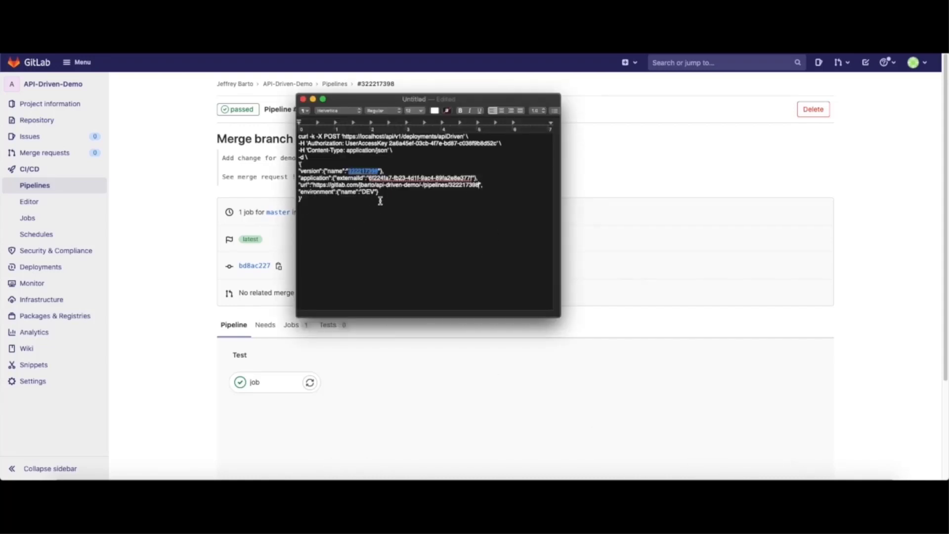
# Step: Copy the completed deployment command, including its user access key, from TextEdit and run it in a new Terminal tab
pyautogui.moveTo(363, 204); pyautogui.dragTo(238, 139)
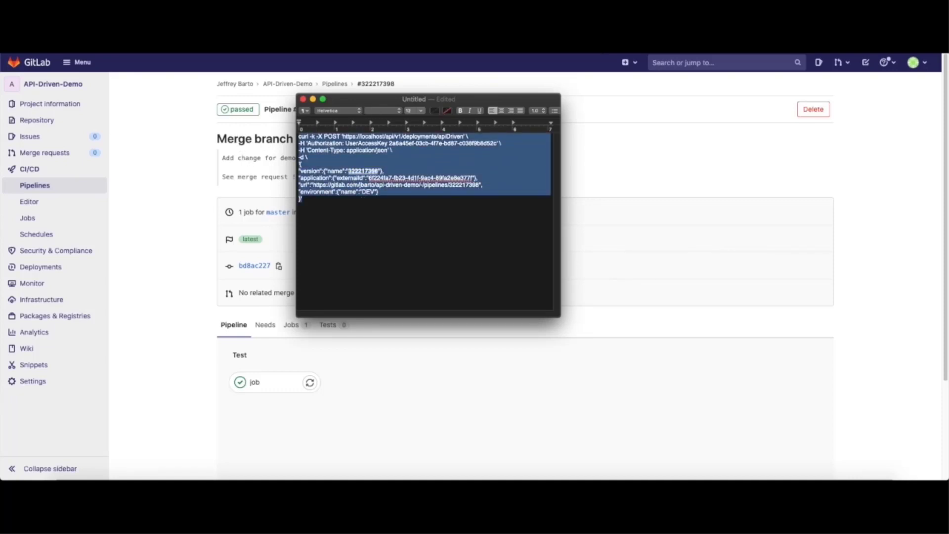
pyautogui.click(608, 370)
pyautogui.click(621, 487)
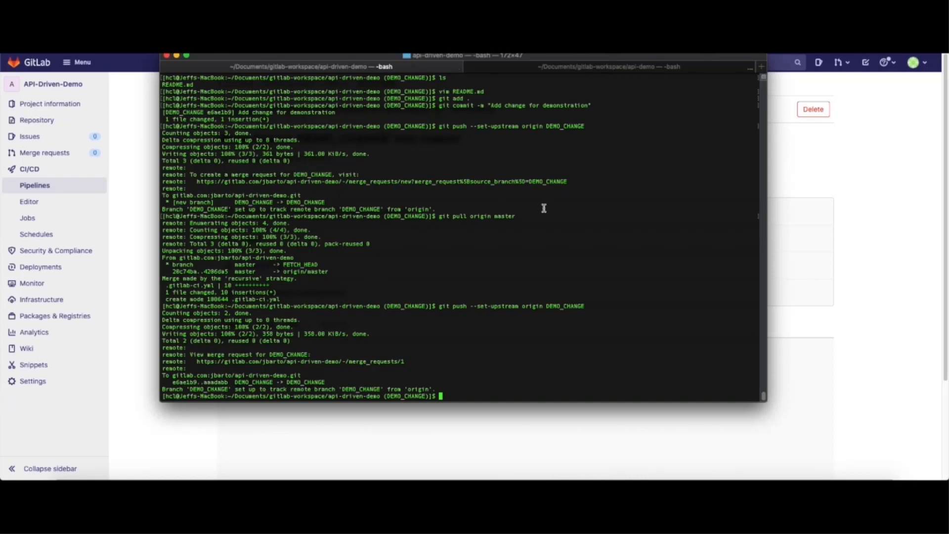
pyautogui.press('super+t')
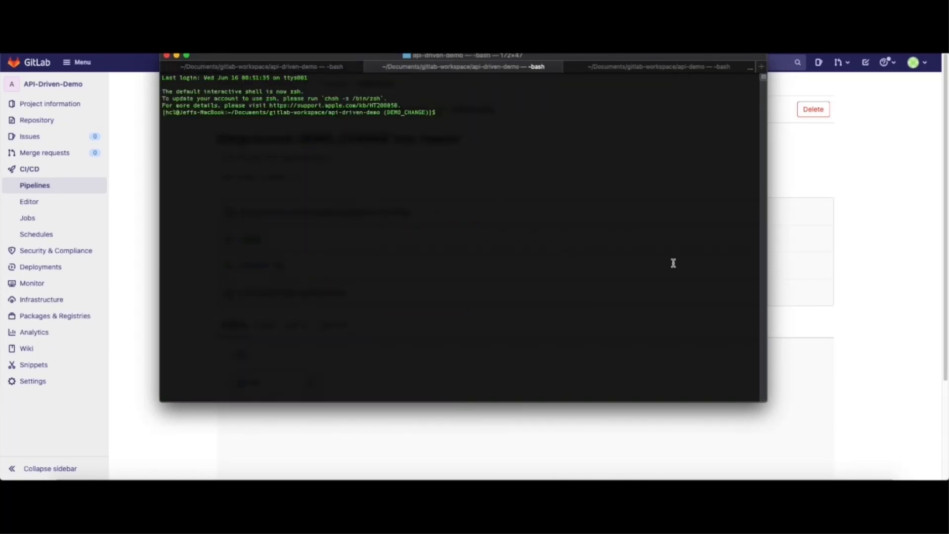
pyautogui.press('super+v')
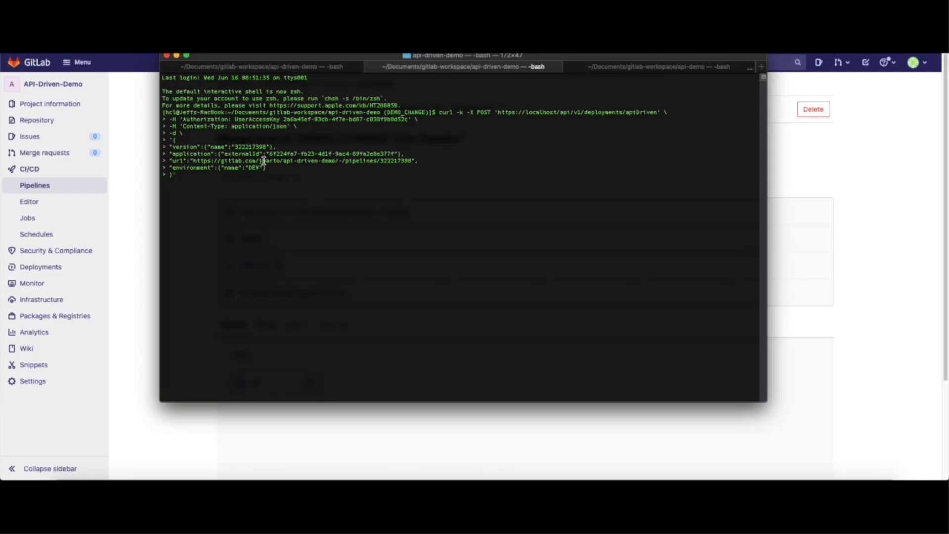
pyautogui.moveTo(245, 154); pyautogui.dragTo(396, 154)
pyautogui.click(239, 173)
pyautogui.moveTo(223, 167); pyautogui.dragTo(280, 173)
pyautogui.click(280, 173)
pyautogui.press('Return')
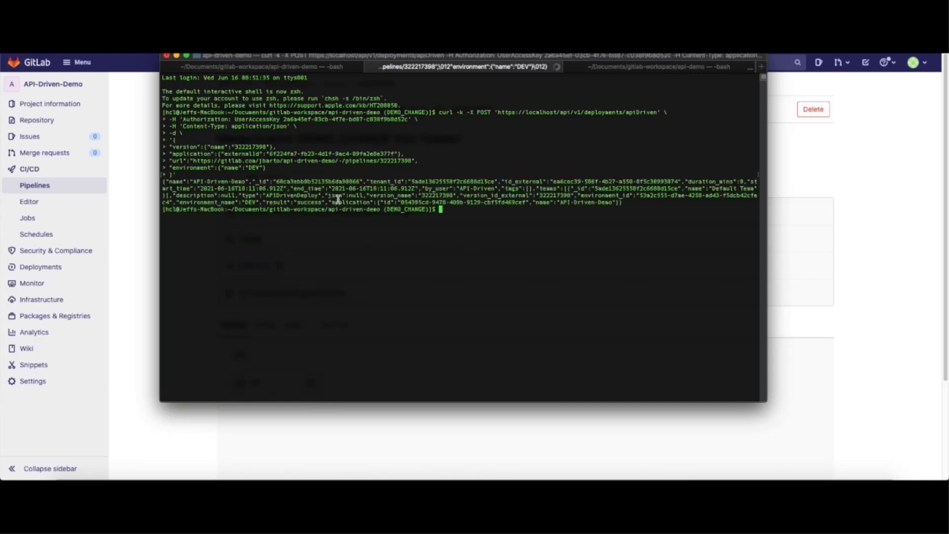
# Step: Switch to HCL Accelerate, refresh the Gitlab Demo pipeline, and view the DEV stage's query and items in the value stream
pyautogui.click(871, 291)
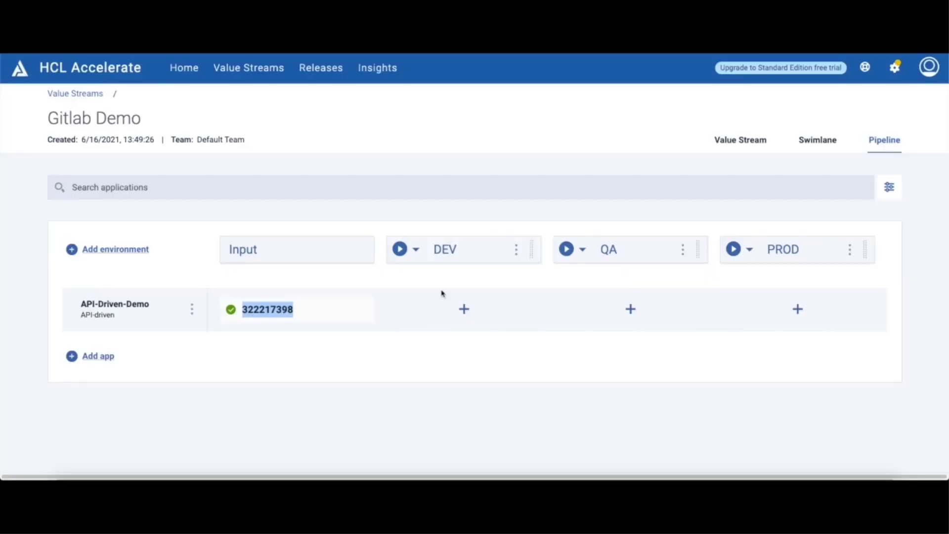
pyautogui.press('super+r')
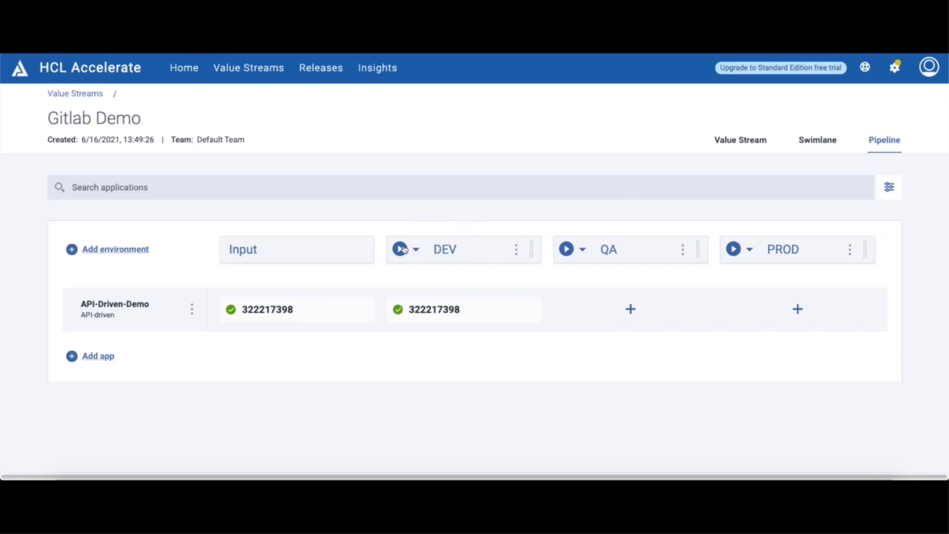
pyautogui.click(734, 142)
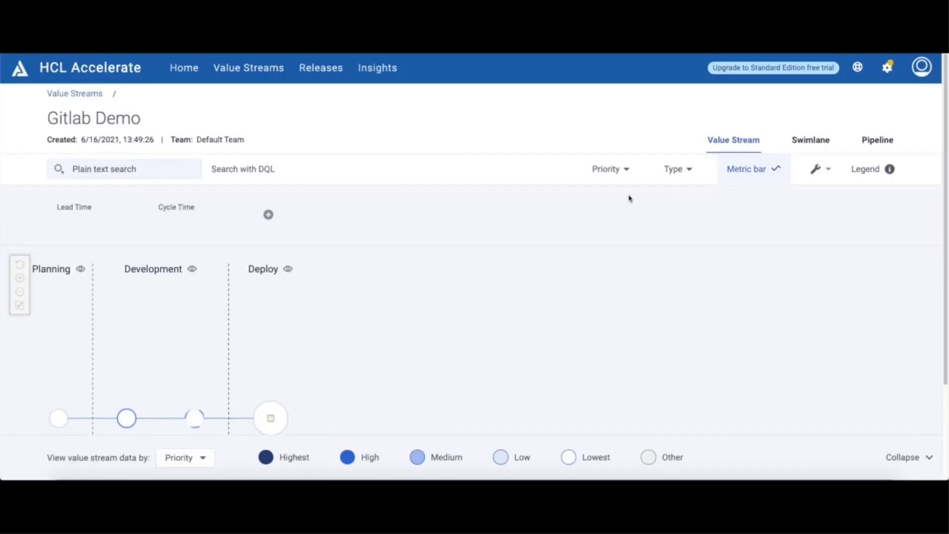
pyautogui.scroll(-1, 336, 346)
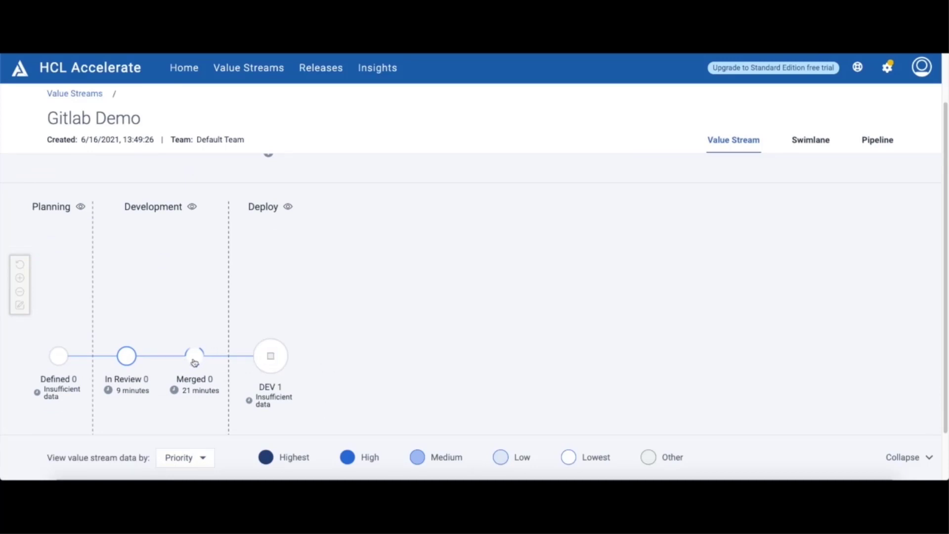
pyautogui.click(283, 359)
pyautogui.click(393, 239)
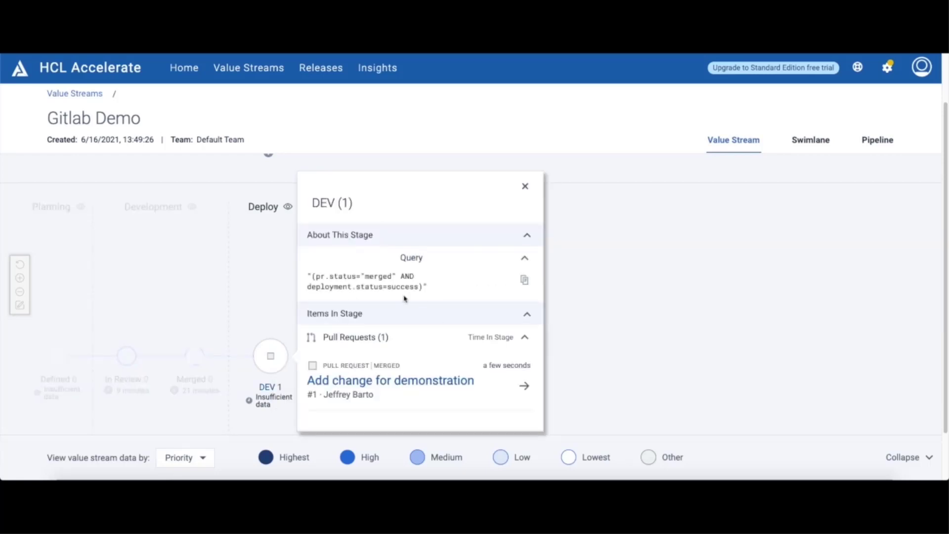
pyautogui.click(526, 187)
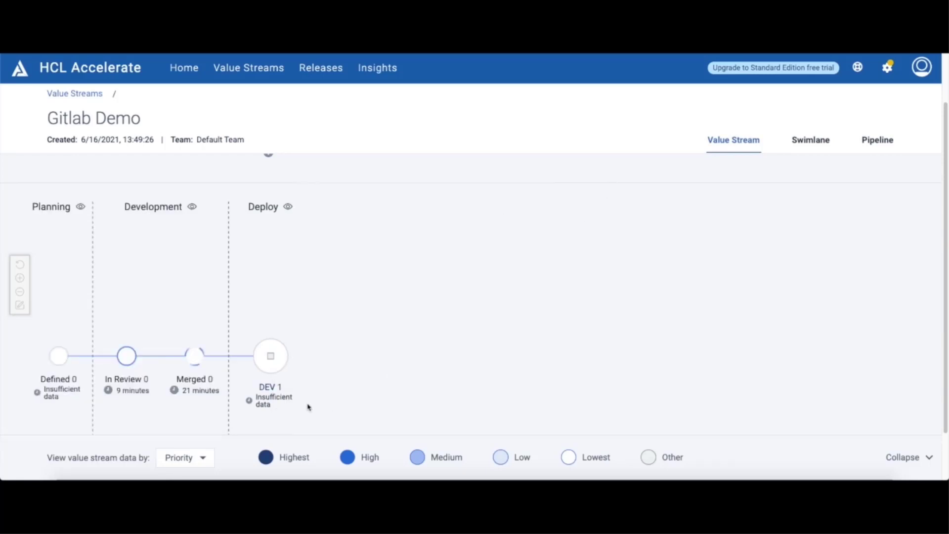
# Step: Examine the deployment and merge history of the pull request in the DEV stage, and close its details
pyautogui.click(271, 357)
pyautogui.scroll(-3, 481, 373)
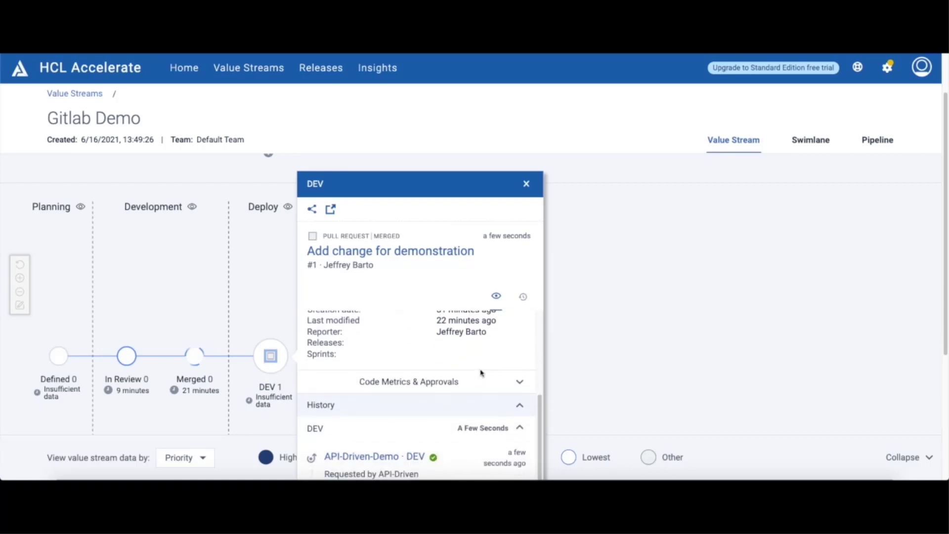
pyautogui.scroll(-3, 481, 373)
pyautogui.scroll(1, 459, 386)
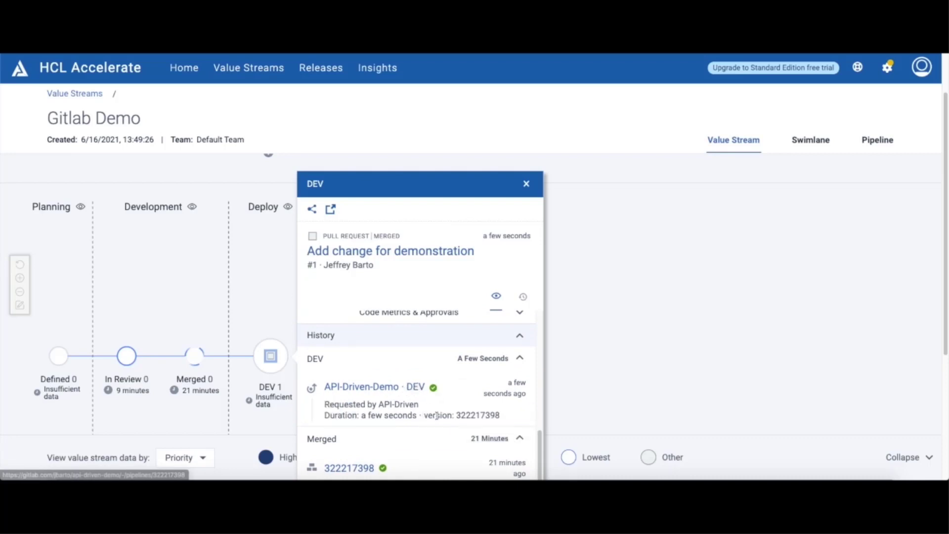
pyautogui.moveTo(419, 404); pyautogui.dragTo(377, 404)
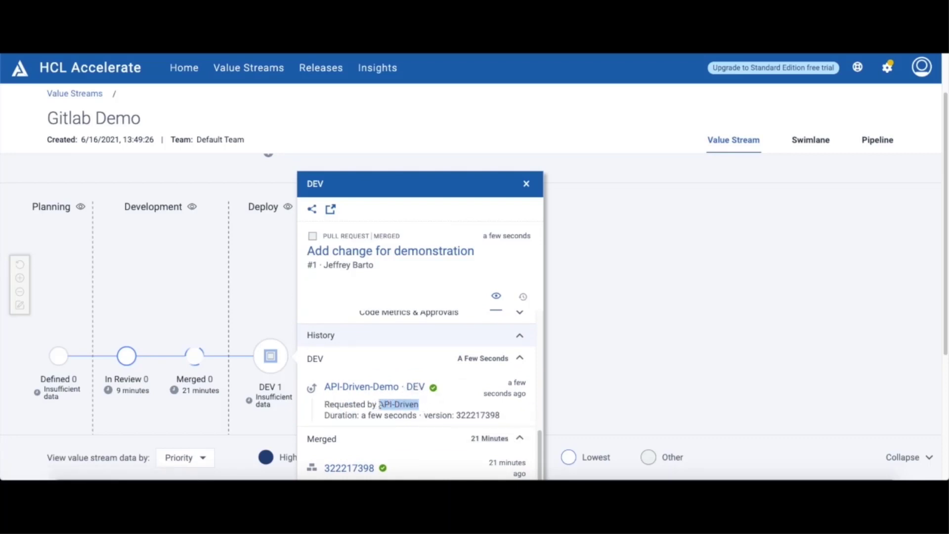
pyautogui.click(448, 410)
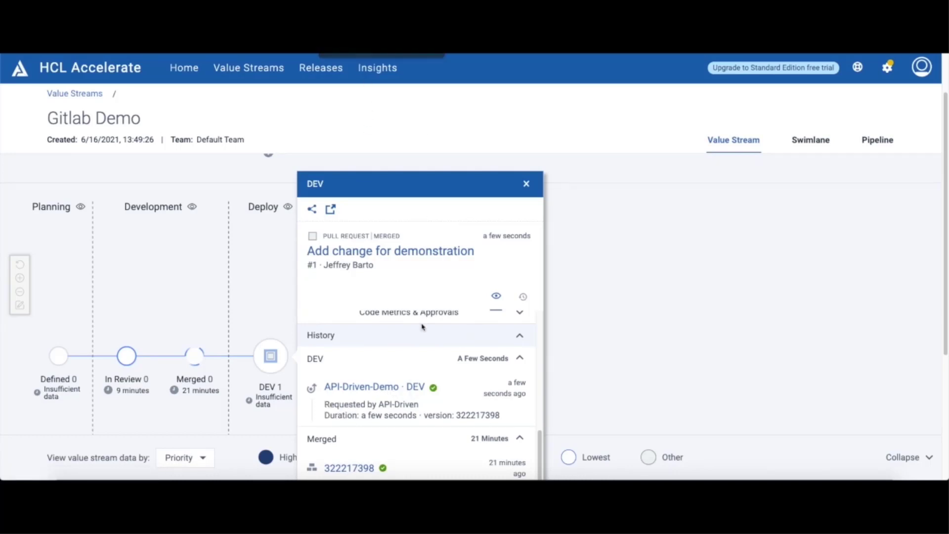
pyautogui.click(376, 388)
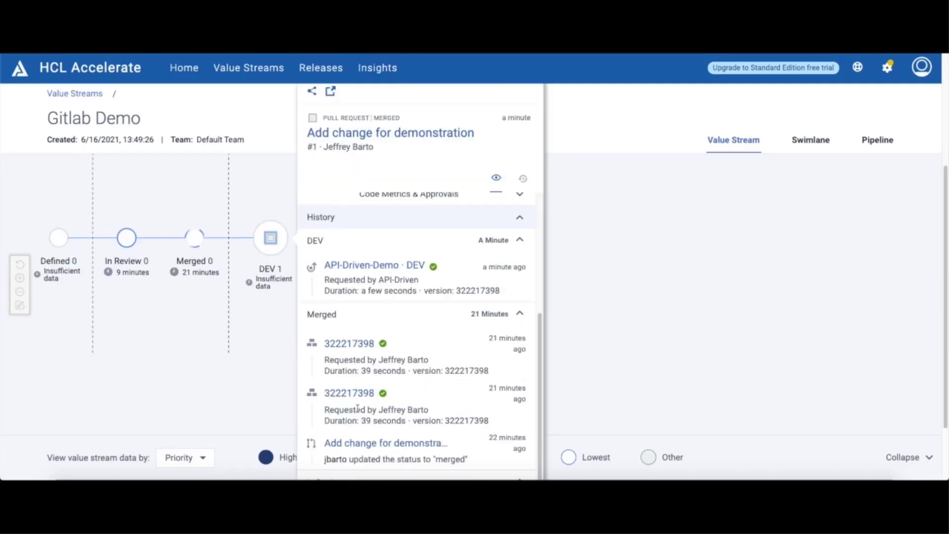
pyautogui.scroll(3, 524, 318)
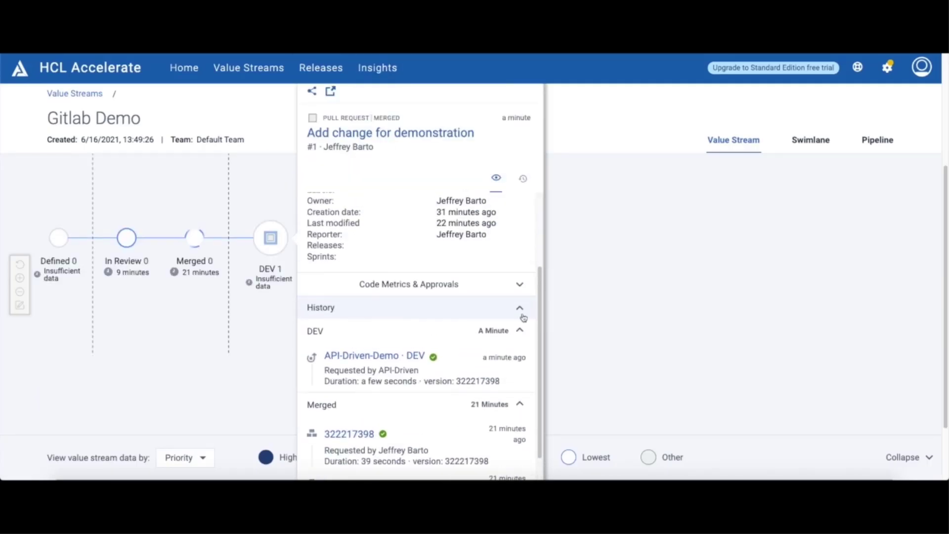
pyautogui.scroll(3, 531, 297)
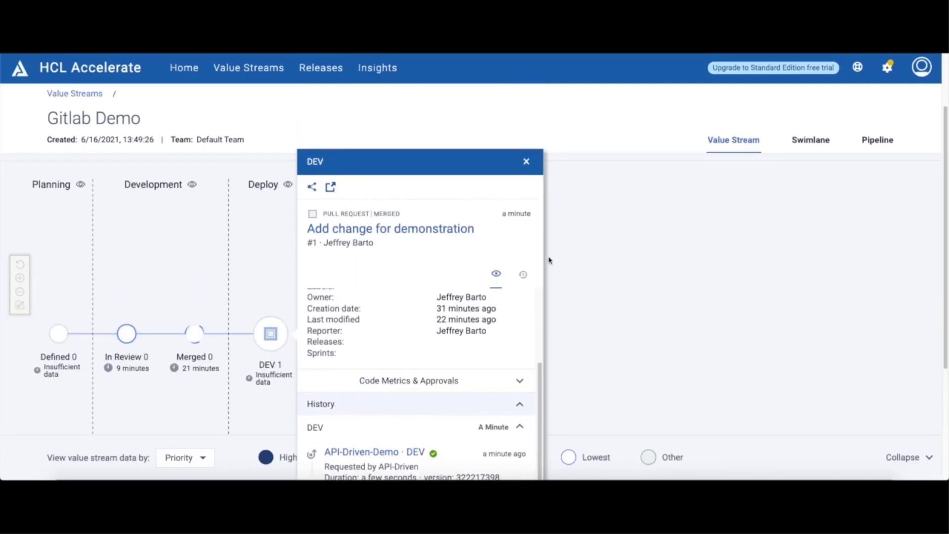
pyautogui.click(527, 162)
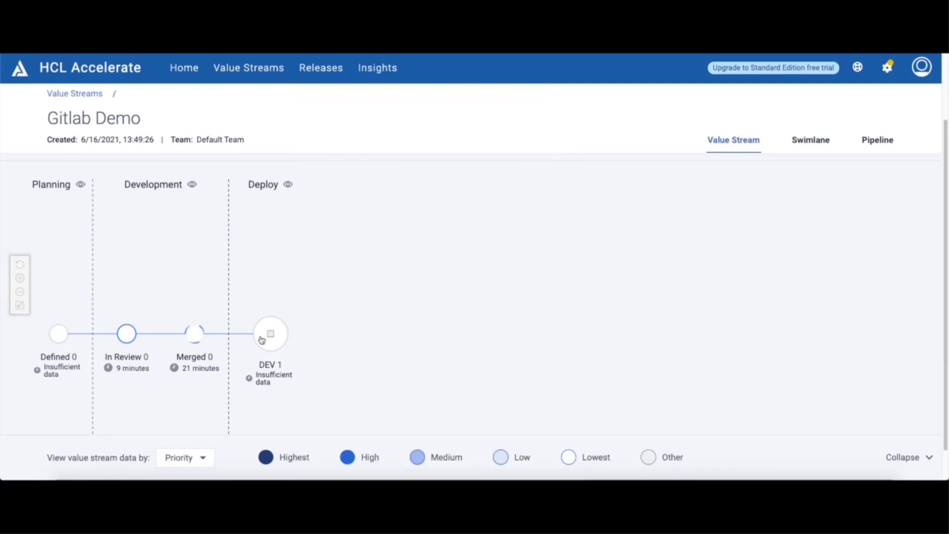
pyautogui.moveTo(268, 337)
# Step: Open the pipeline of the HCL Launch Demo value stream
pyautogui.click(247, 67)
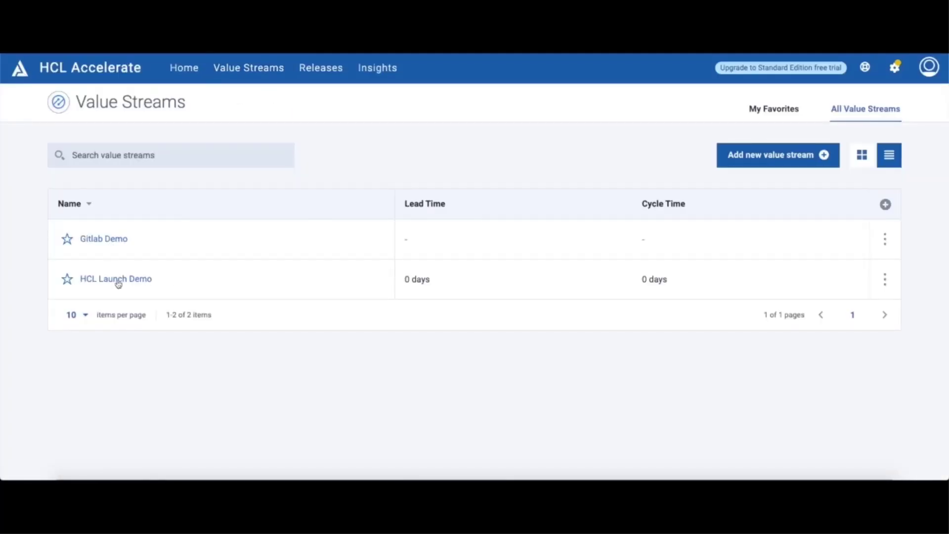
pyautogui.click(119, 280)
pyautogui.click(884, 141)
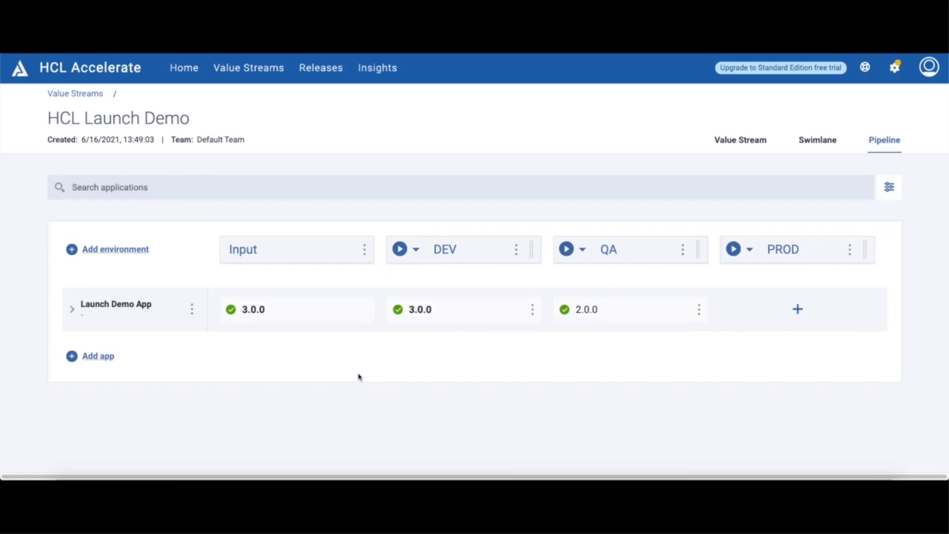
# Step: Start adding an app to the HCL Launch Demo pipeline, managed as API-driven and using an existing application
pyautogui.click(80, 362)
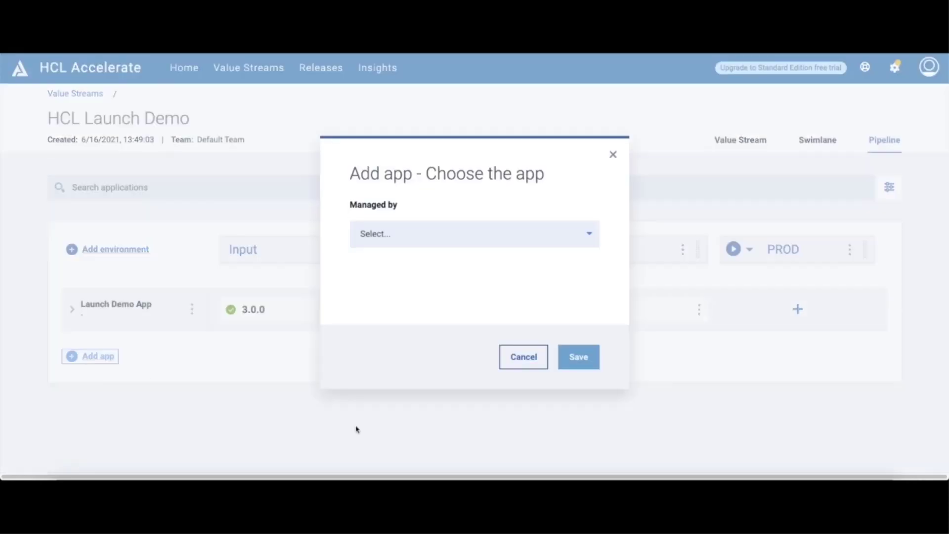
pyautogui.click(456, 236)
pyautogui.scroll(-2, 441, 267)
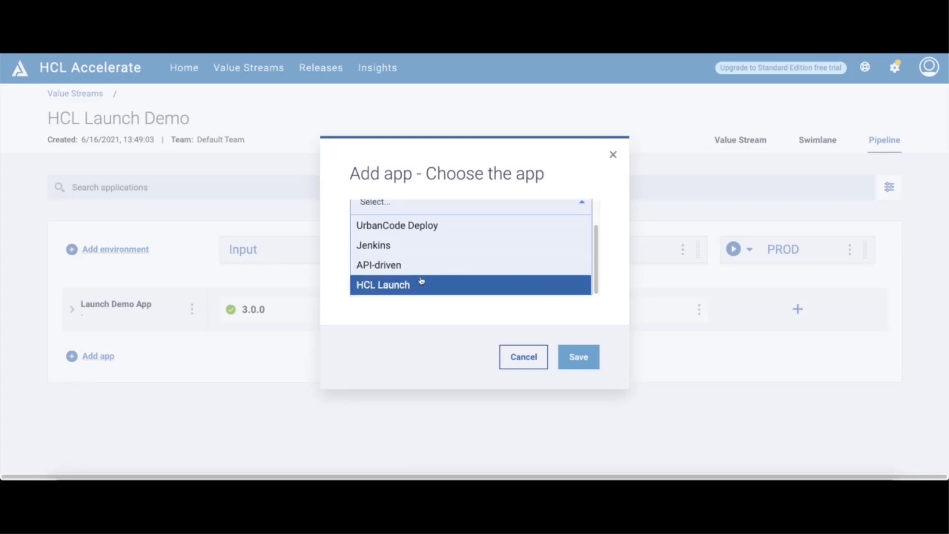
pyautogui.click(395, 268)
pyautogui.click(467, 211)
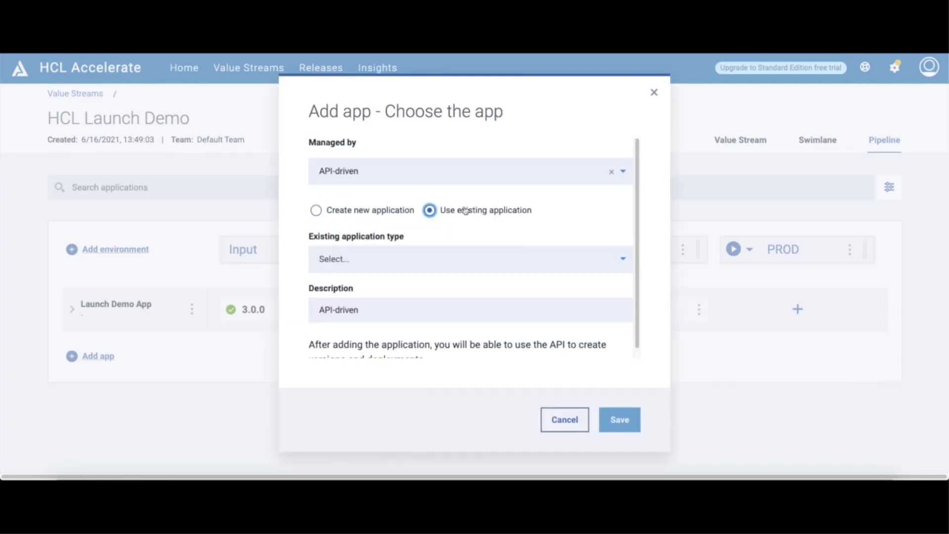
pyautogui.click(487, 258)
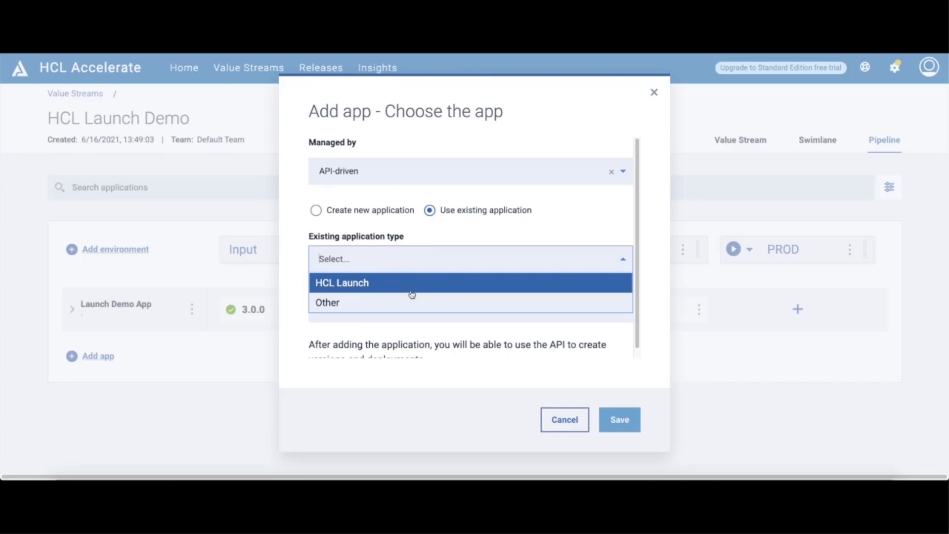
pyautogui.click(440, 169)
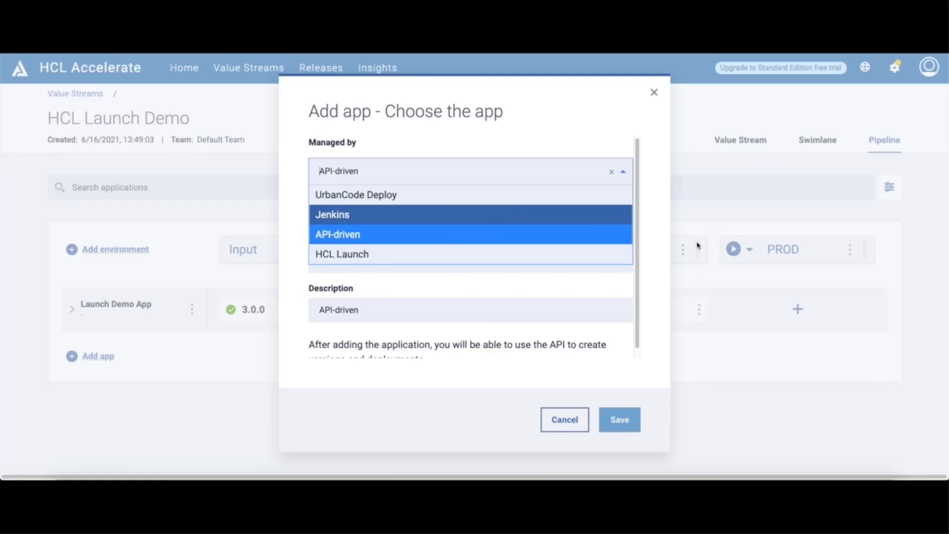
pyautogui.click(367, 237)
pyautogui.scroll(-1, 483, 305)
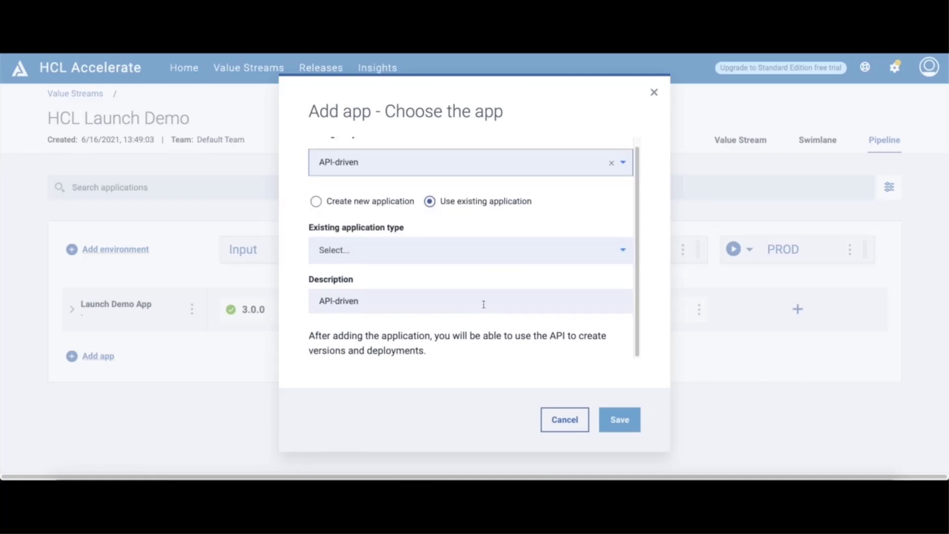
# Step: Set the existing application type to HCL Launch, choose Wait Application, and save the app to the pipeline
pyautogui.click(524, 263)
pyautogui.click(366, 275)
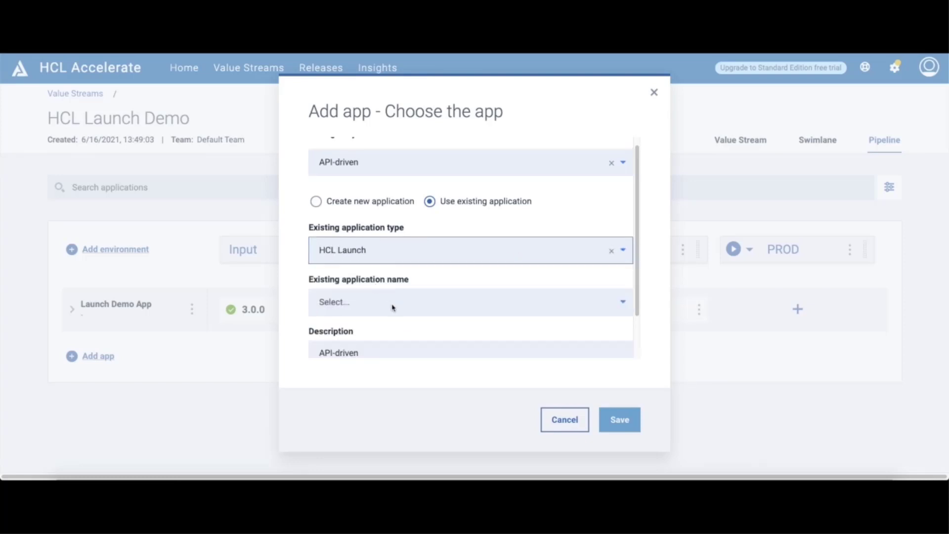
pyautogui.click(401, 309)
pyautogui.scroll(-2, 392, 333)
pyautogui.click(369, 295)
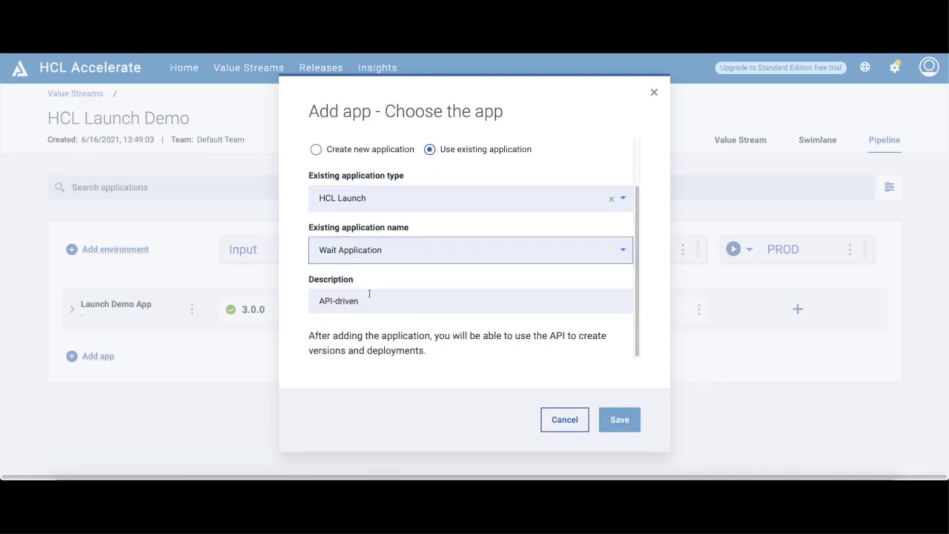
pyautogui.click(626, 424)
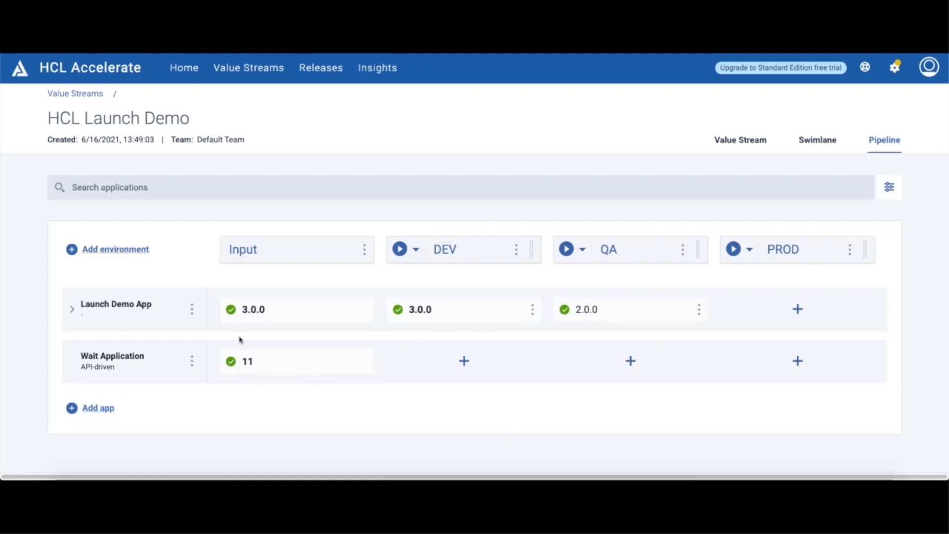
# Step: View the API command for reporting a Wait Application deployment to DEV, and close it
pyautogui.click(465, 363)
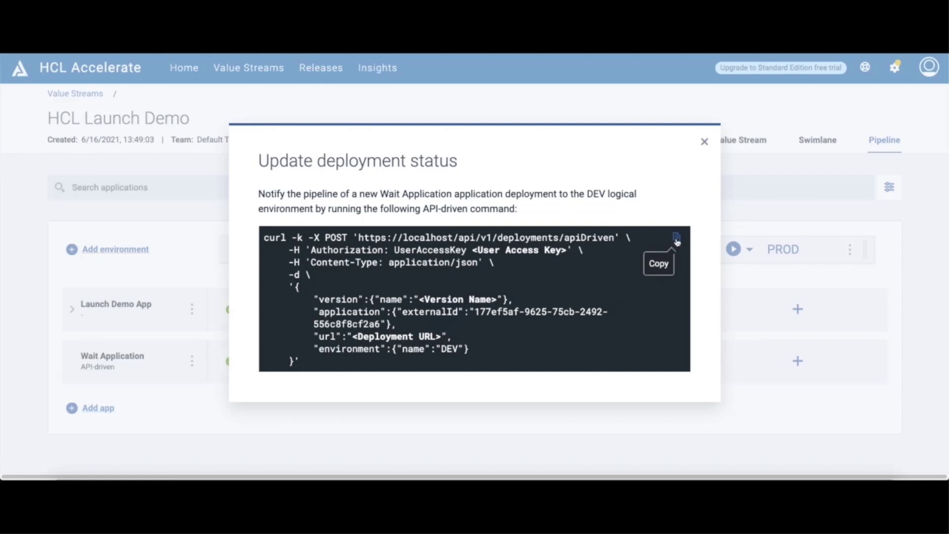
pyautogui.click(704, 142)
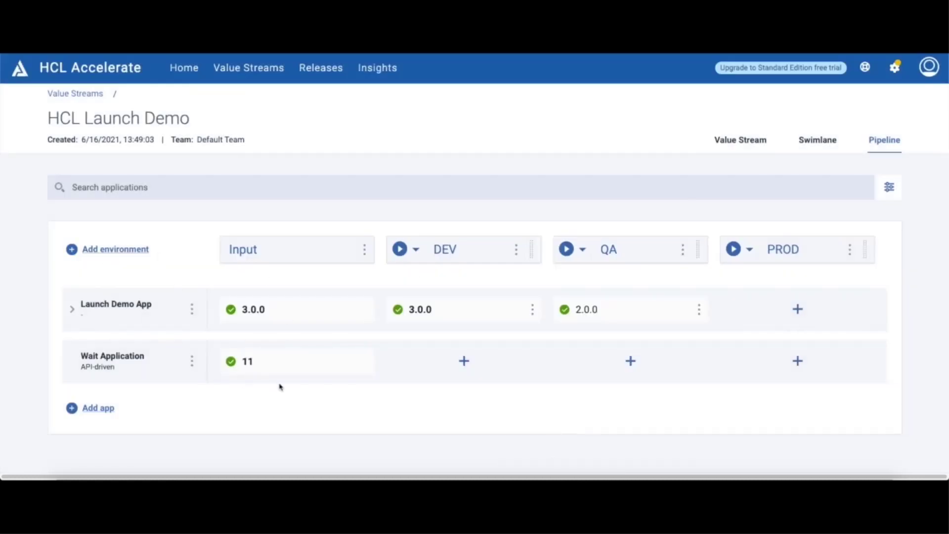